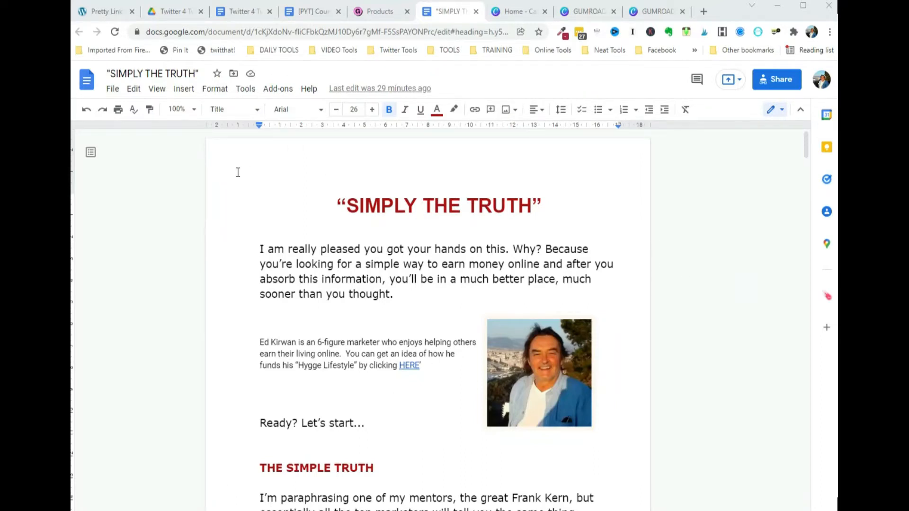
- Look through the opening pages of the "SIMPLY THE TRUTH" document and its file download option
scroll(238, 171, down, 13)
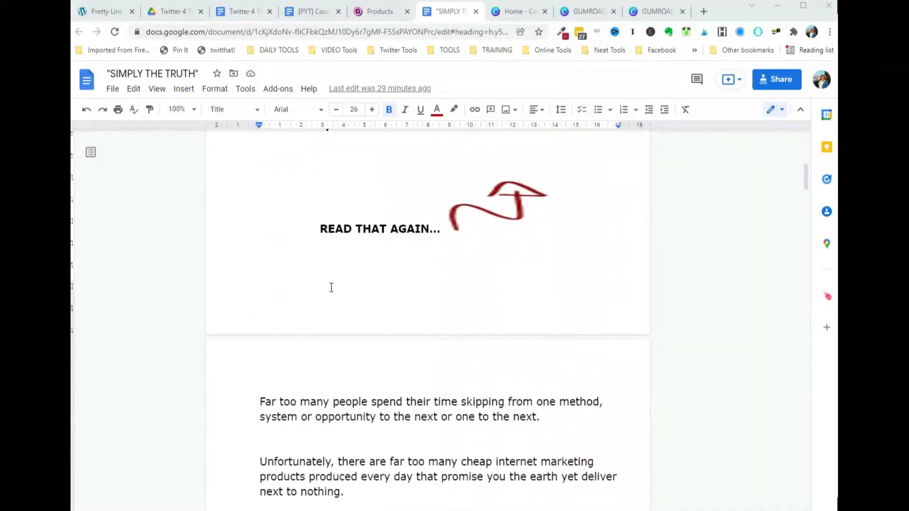
scroll(331, 286, down, 6)
scroll(346, 285, up, 18)
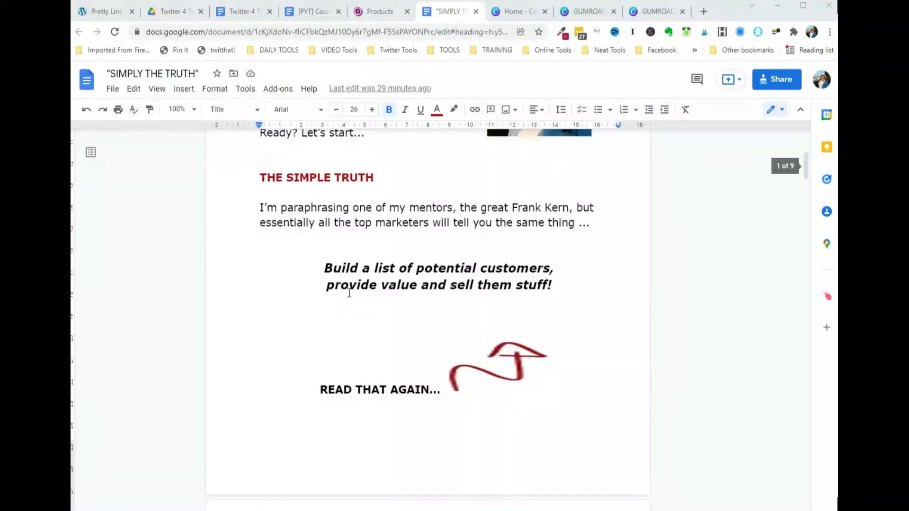
scroll(346, 286, up, 2)
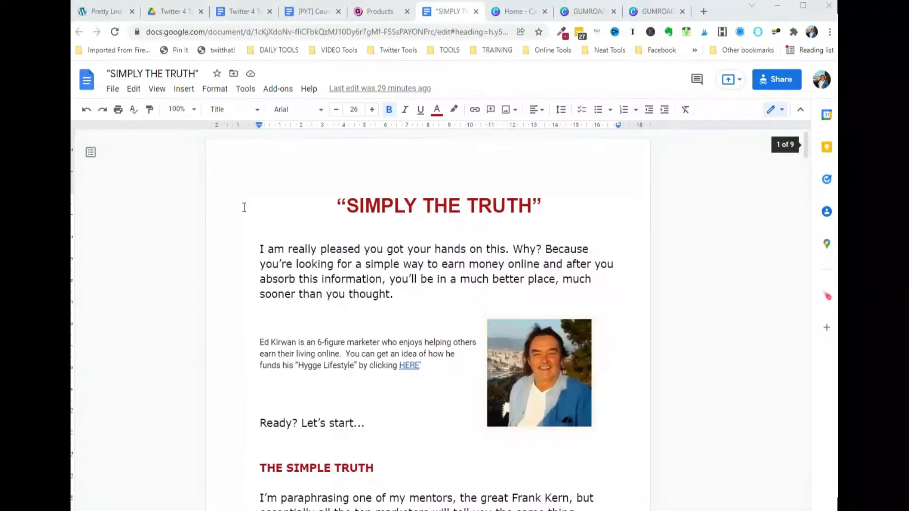
click(113, 90)
mouse_move(146, 221)
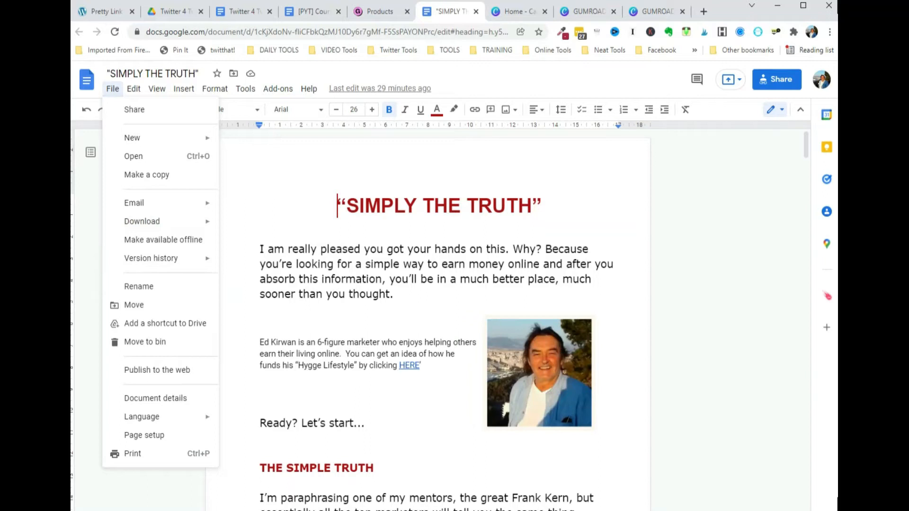
- Examine the saved files in the SIMPLY THE TRUTH folder and the GUMROAD COVER and GUMROAD 600x600 designs in Canva
click(57, 197)
click(147, 13)
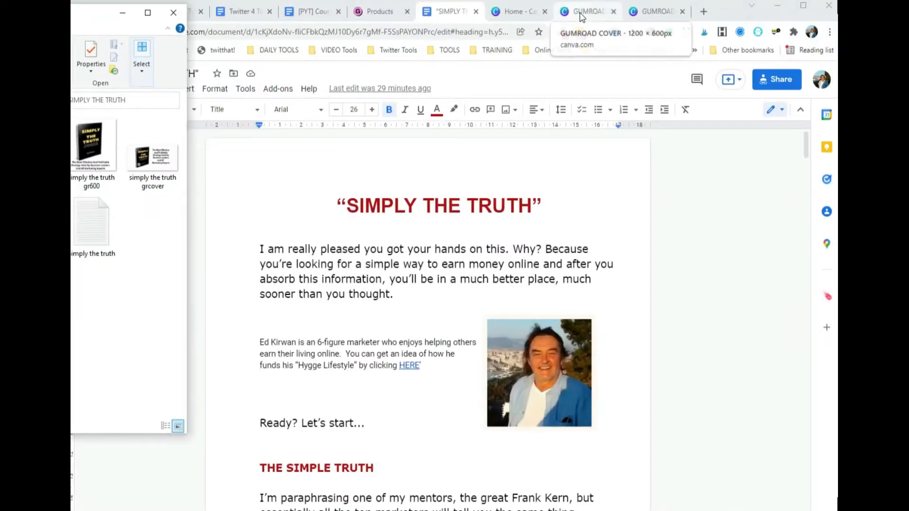
click(581, 14)
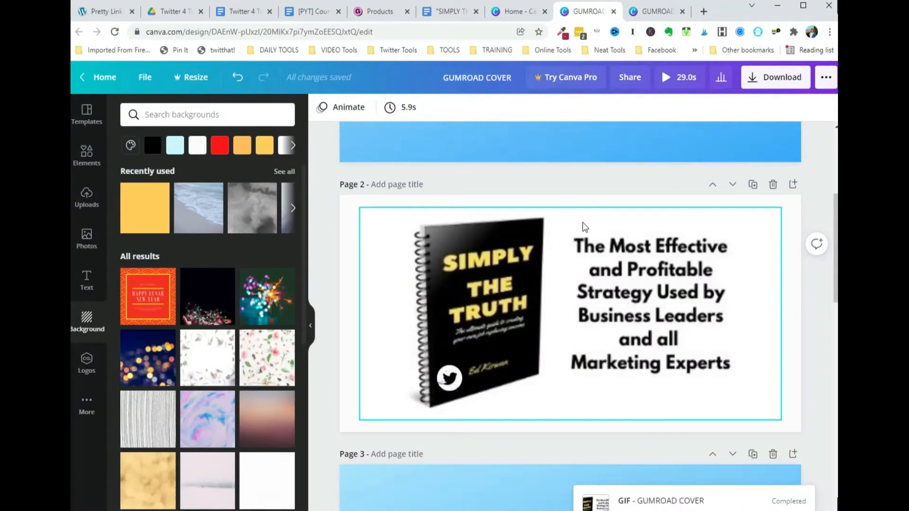
scroll(665, 263, down, 1)
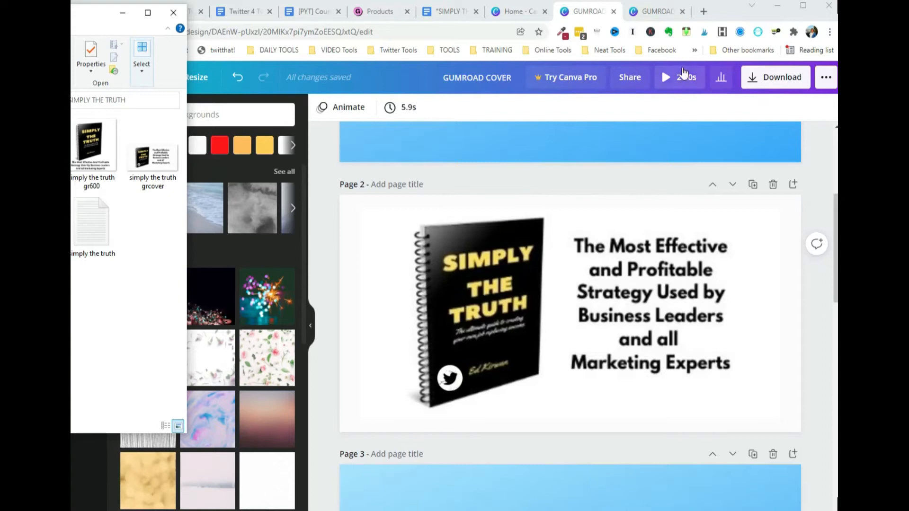
click(657, 11)
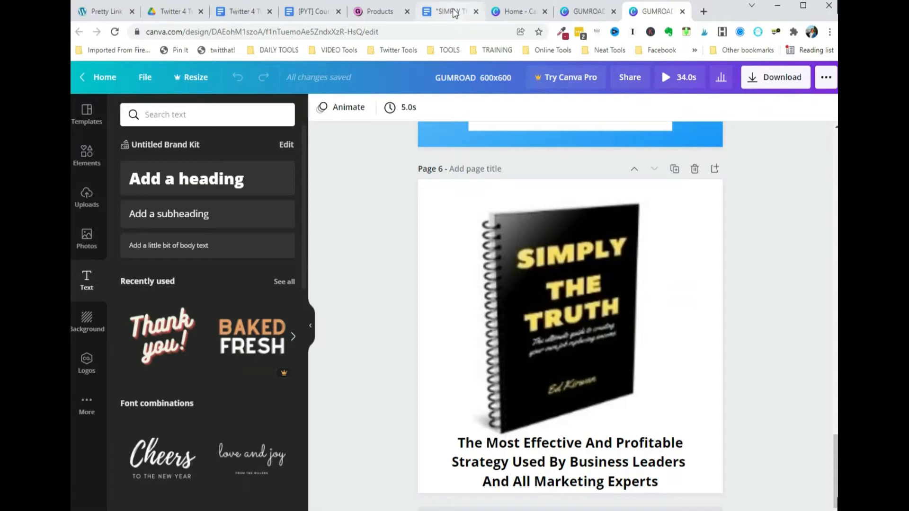
- Switch to the Gumroad products page and start a new product of the Classic type
click(376, 13)
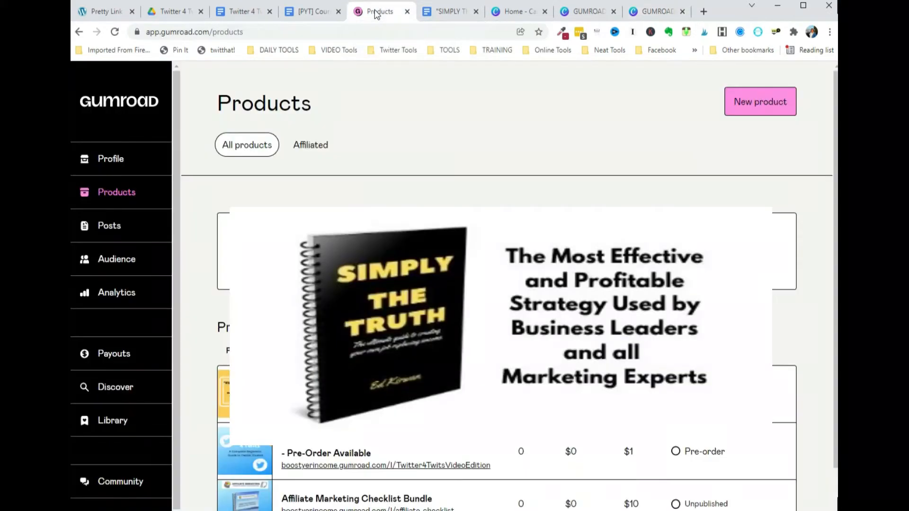
click(759, 103)
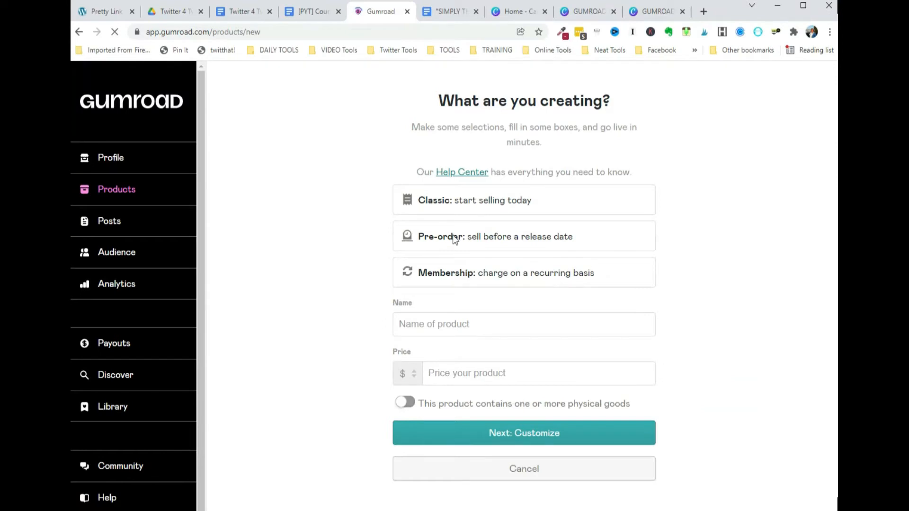
click(456, 204)
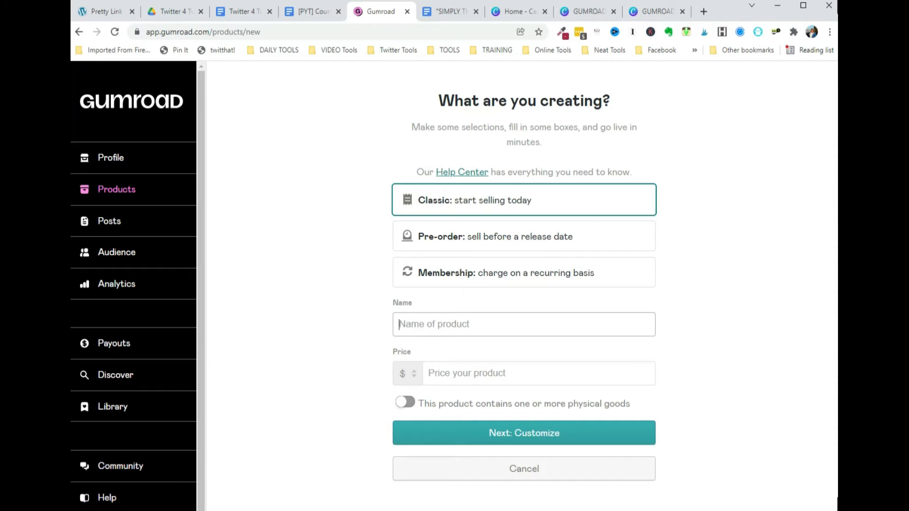
- Name the product Simply The Truth, price it at $0 and continue to its customization page
key(alt+Tab)
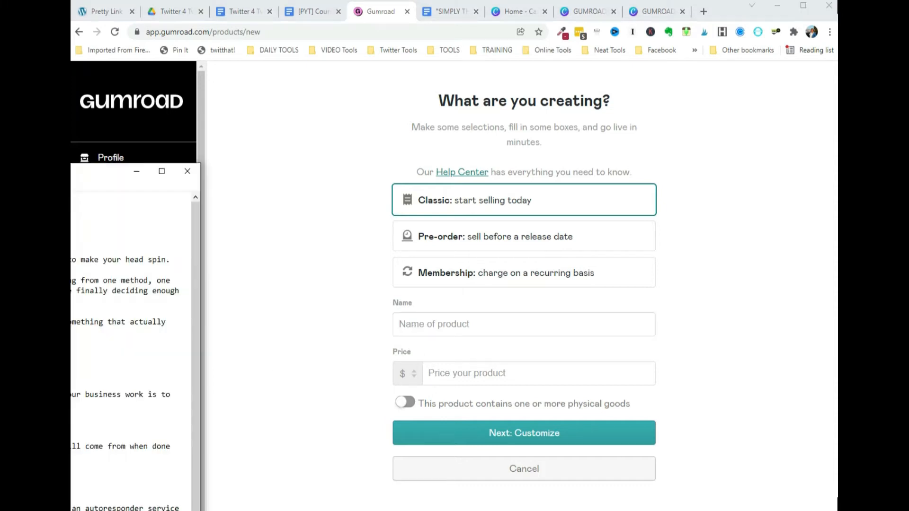
scroll(135, 350, down, 1)
drag(18, 179, 52, 125)
click(430, 327)
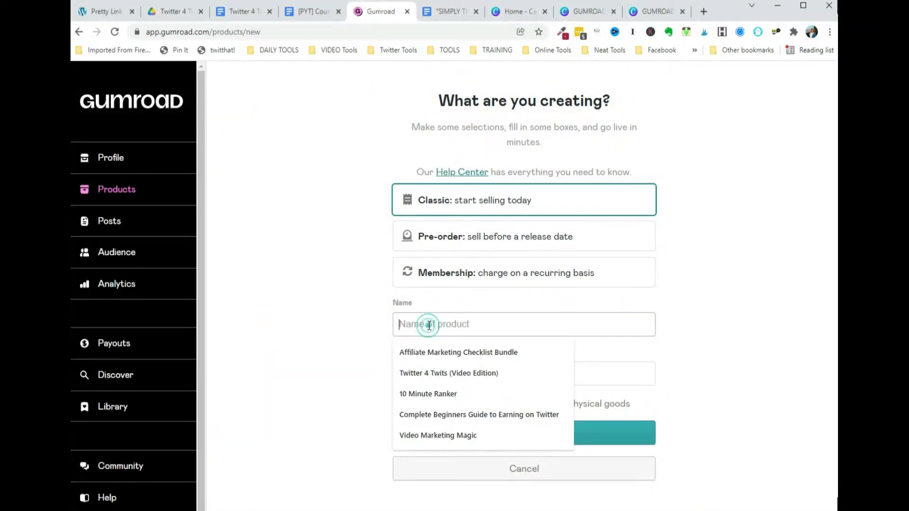
text(Simply The Truth)
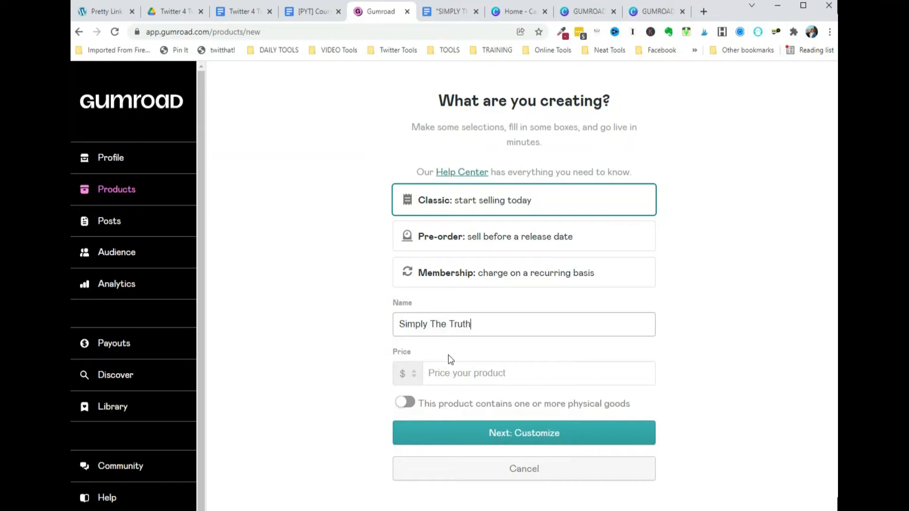
click(437, 377)
text(0)
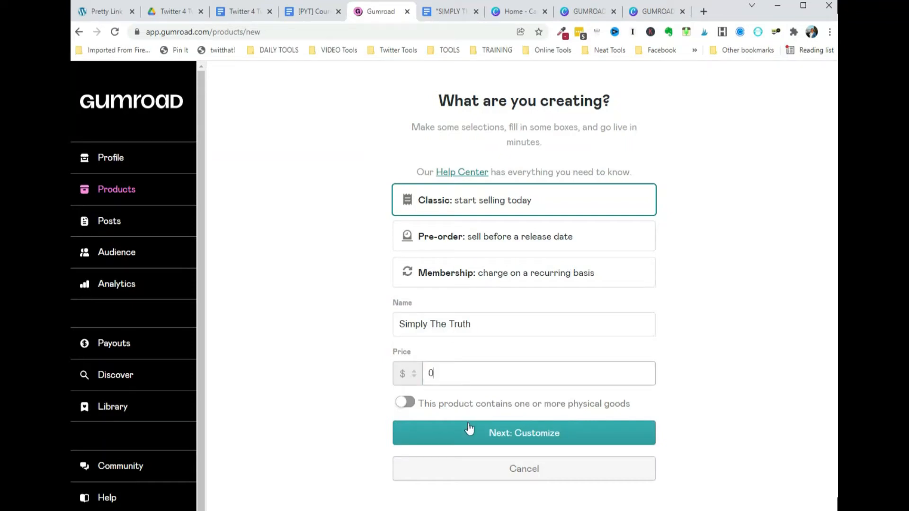
click(519, 440)
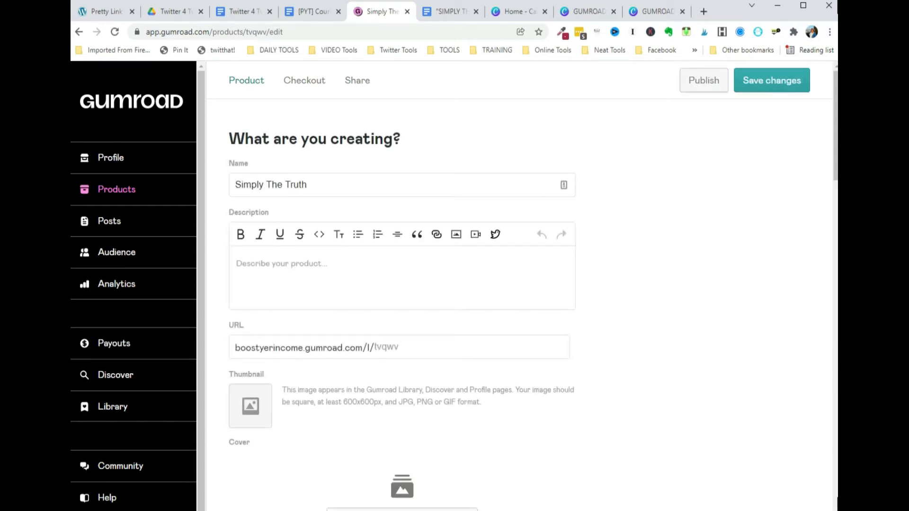
- Copy all the text of the "simply the truth" Notepad file into the product description and remove the empty line at its start
key(alt+Tab)
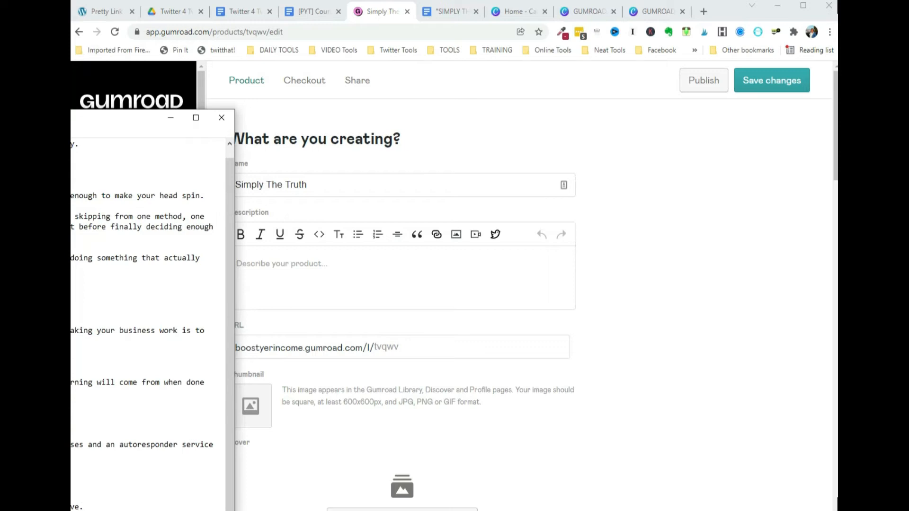
drag(91, 126, 335, 121)
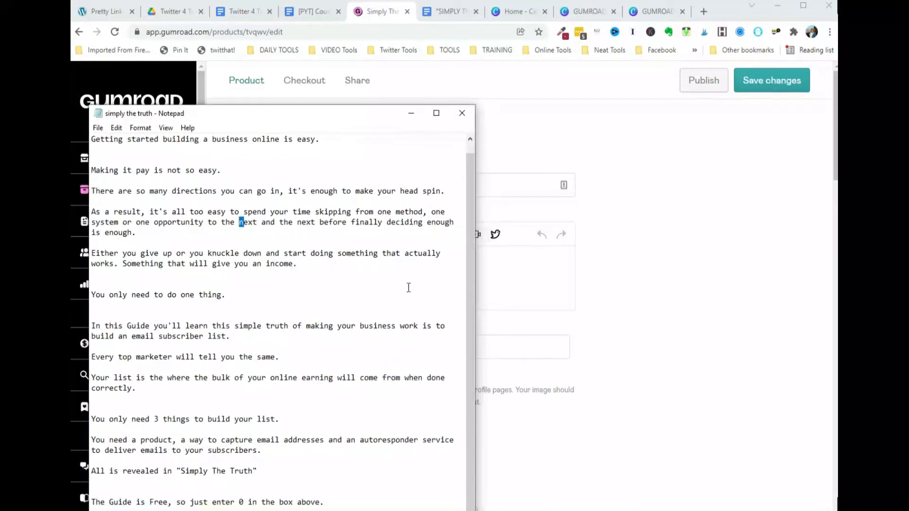
key(ctrl+a)
key(ctrl+c)
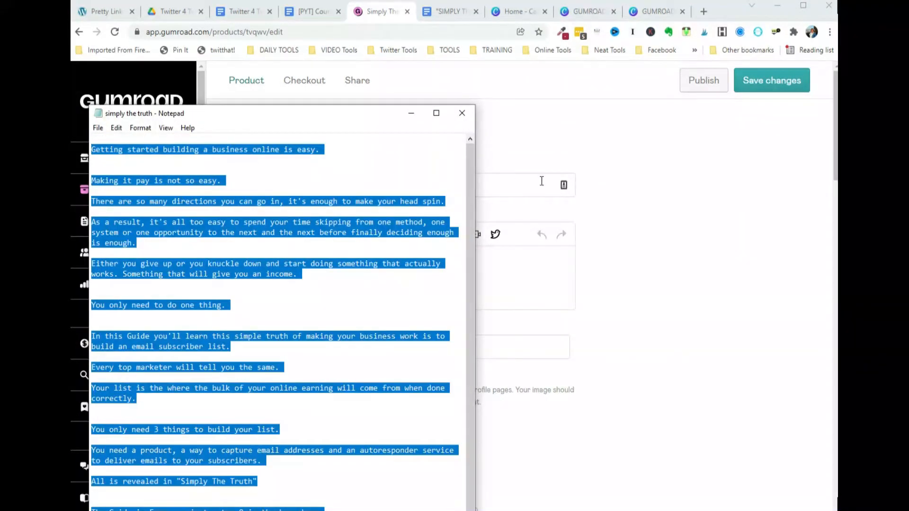
drag(393, 118, 199, 122)
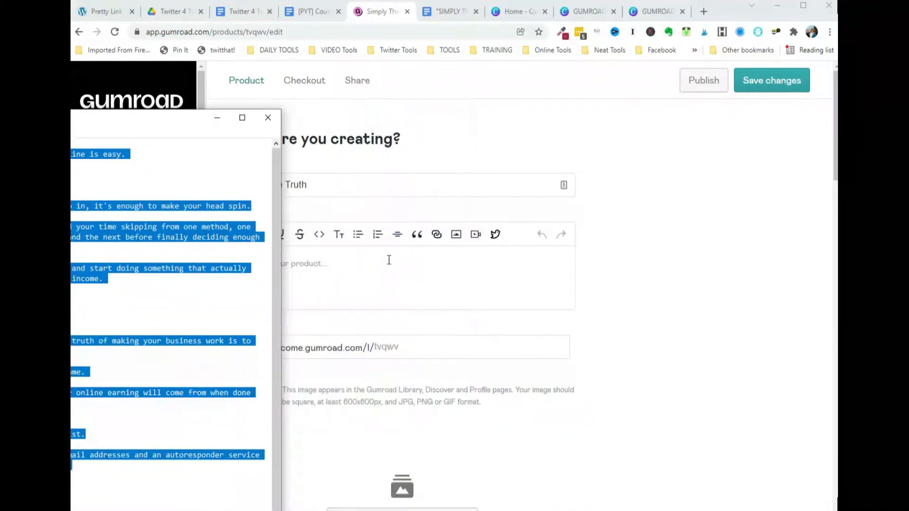
click(387, 259)
key(ctrl+v)
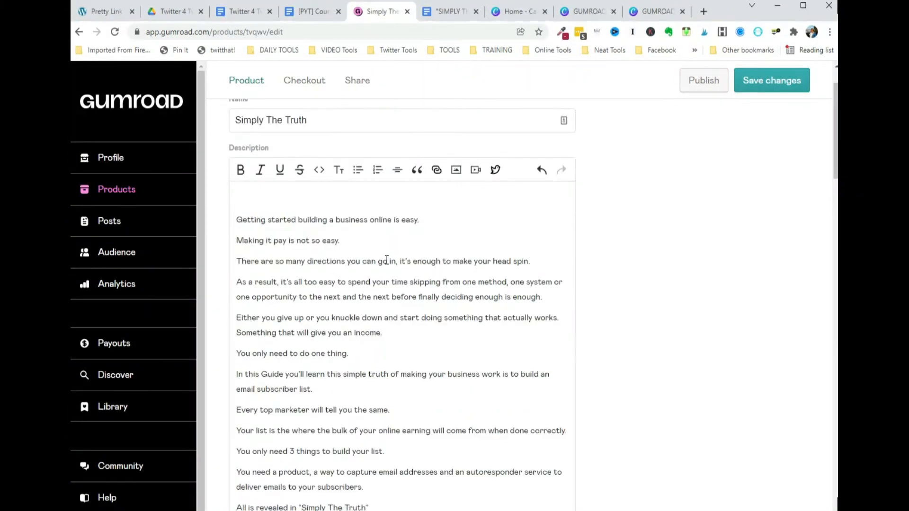
click(250, 199)
key(Delete)
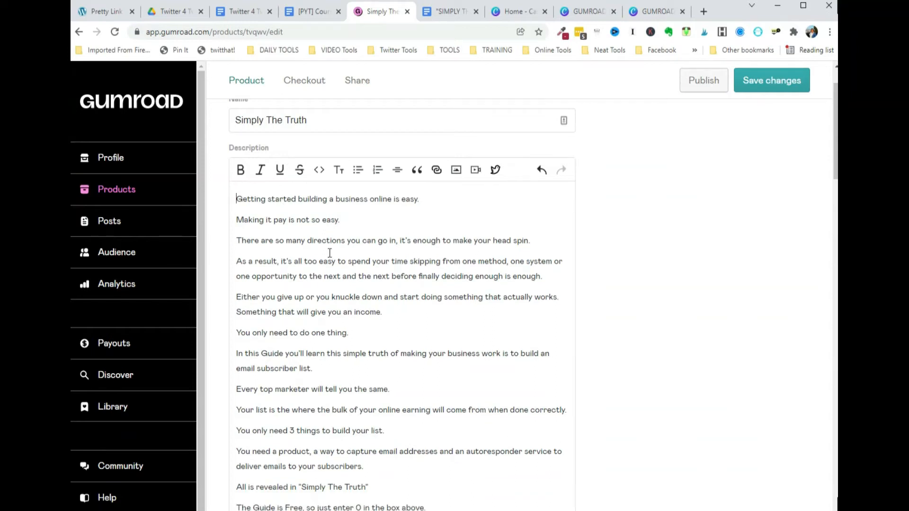
- Insert a blank line after each of the first four description paragraphs, from "Getting started building" to "As a result"
click(425, 198)
key(Return)
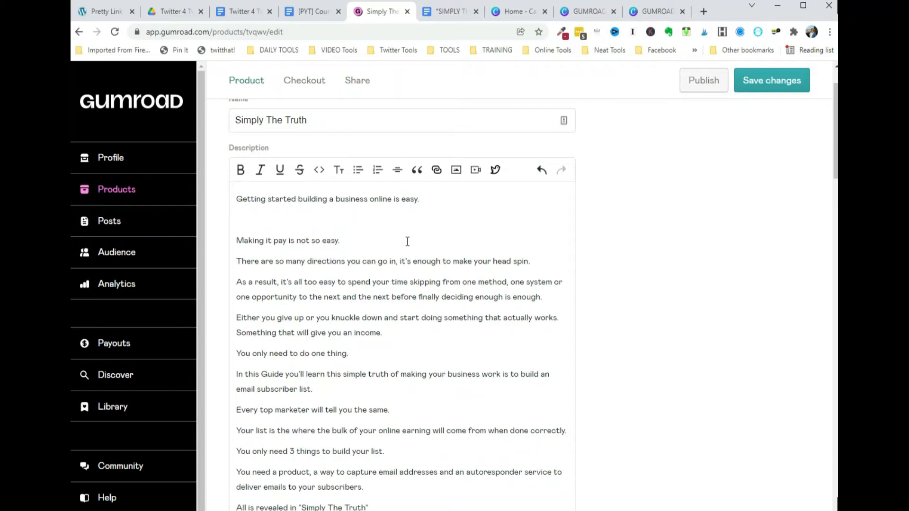
click(407, 242)
key(Return)
click(534, 283)
key(Return)
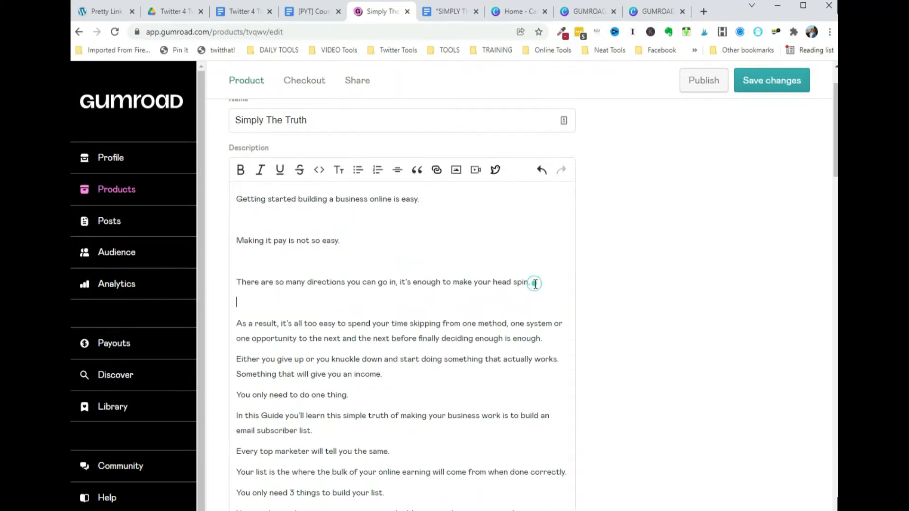
click(547, 338)
key(Return)
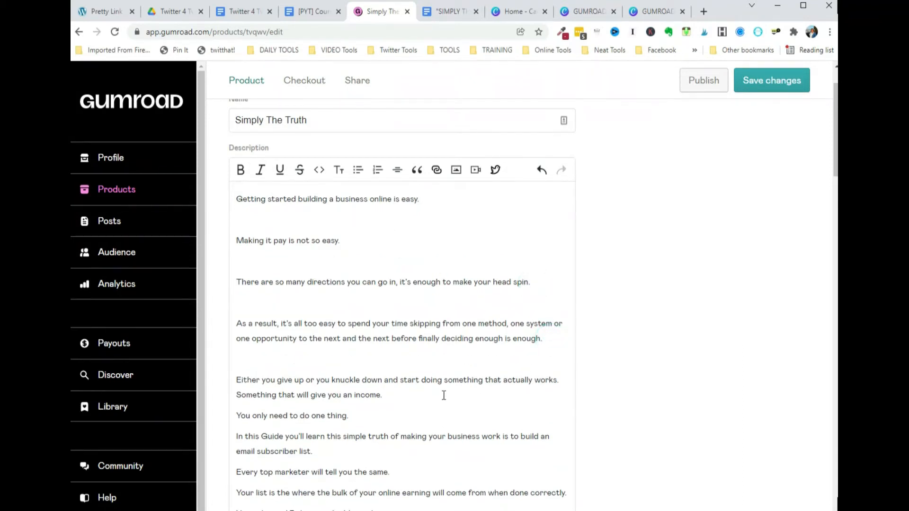
- Set off "You only need to do one thing." with a blank line before and after it, and make it bold
key(Return)
scroll(380, 302, down, 4)
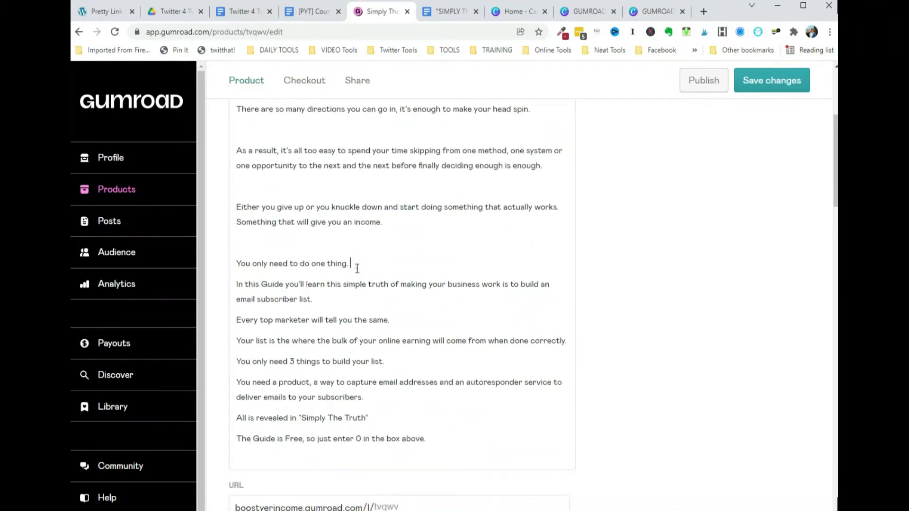
key(Return)
drag(350, 263, 235, 266)
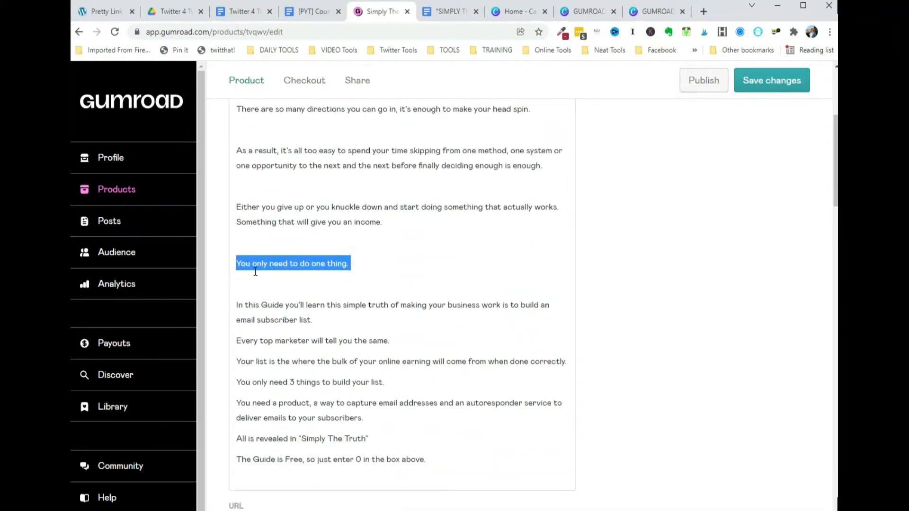
key(ctrl+b)
- Insert a blank line after each of the three paragraphs starting "In this Guide", "Every top marketer" and "Your list is"
click(324, 326)
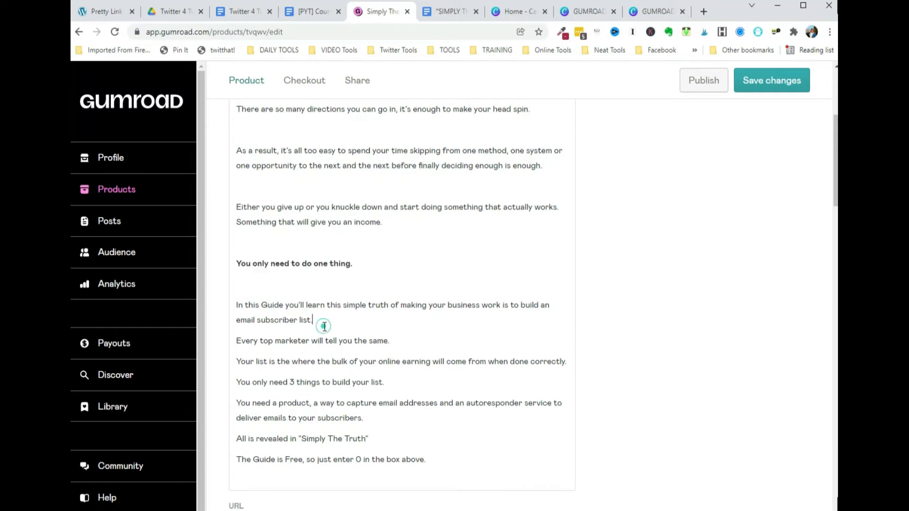
key(Return)
click(391, 361)
key(Return)
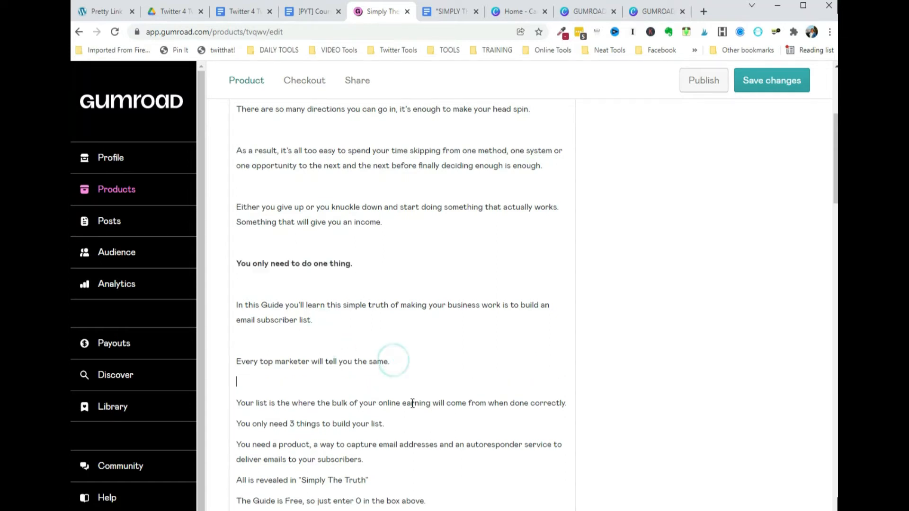
click(568, 404)
key(Return)
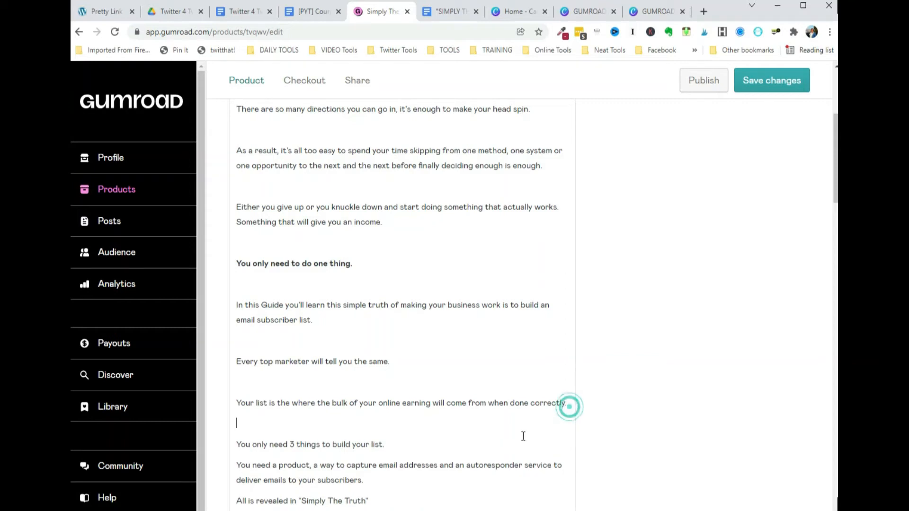
- Make "You only need 3 things to build your list." bold and add a blank line below it
drag(390, 445, 227, 446)
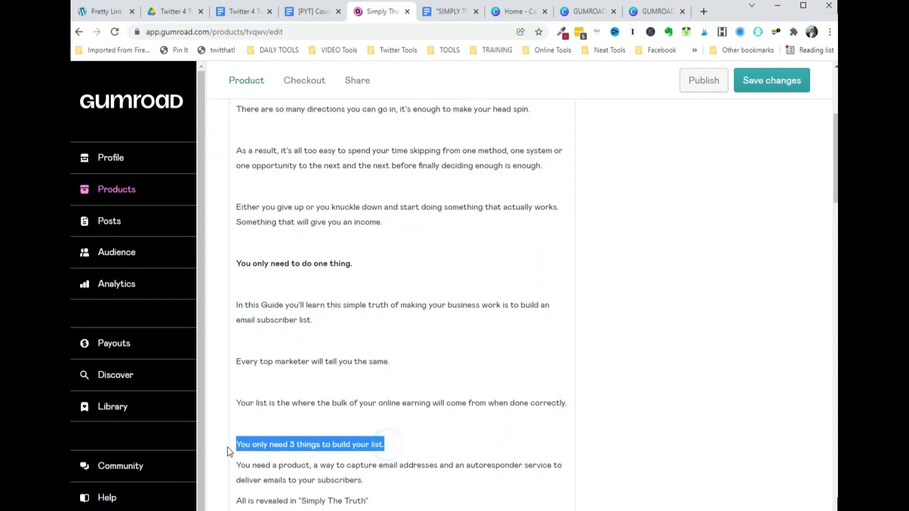
key(ctrl+b)
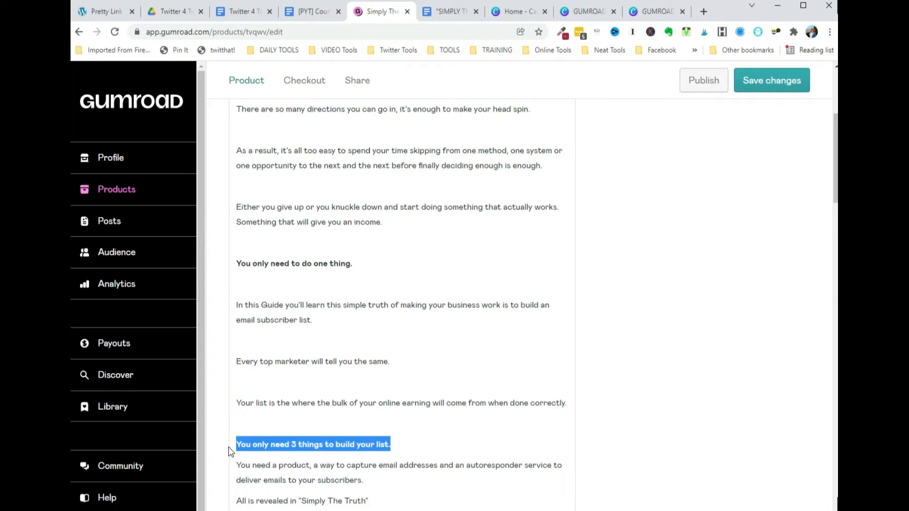
click(402, 443)
scroll(378, 340, down, 3)
key(Return)
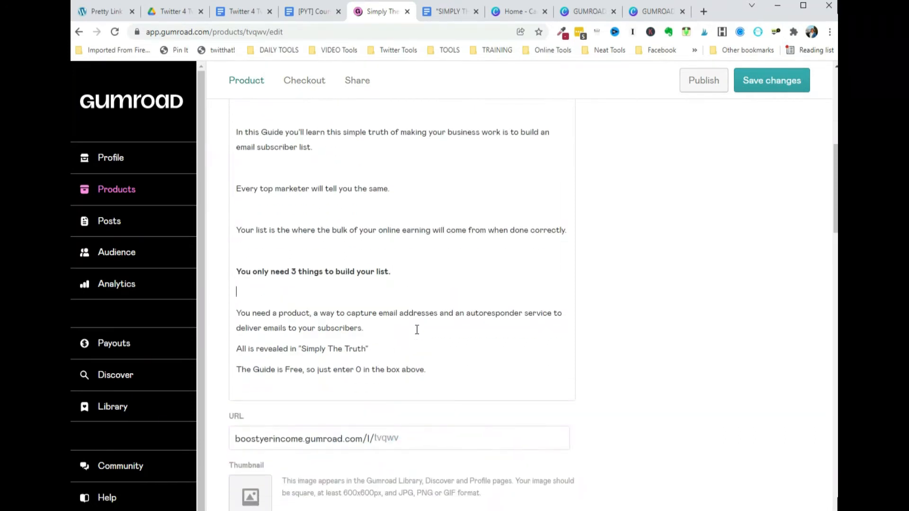
- Insert blank lines after the "You need a product" paragraph and after the "All is revealed in" line
click(386, 328)
key(Return)
click(385, 368)
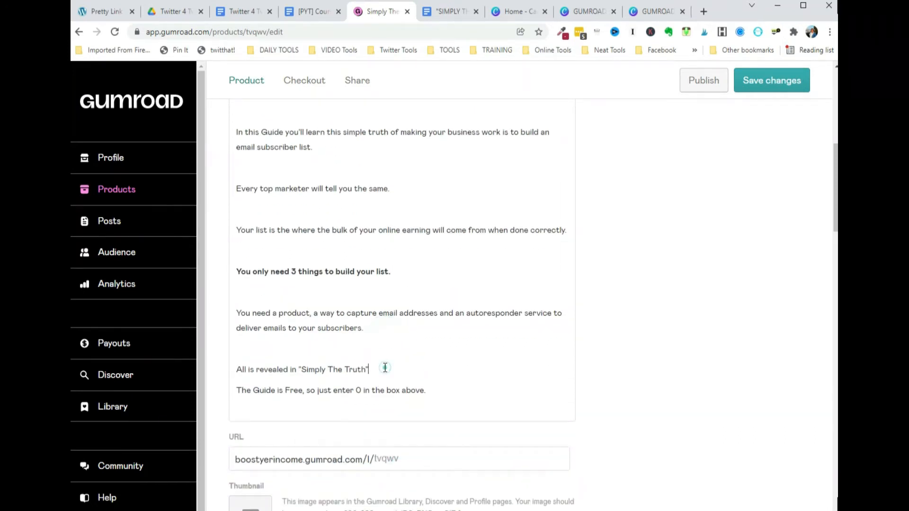
key(Return)
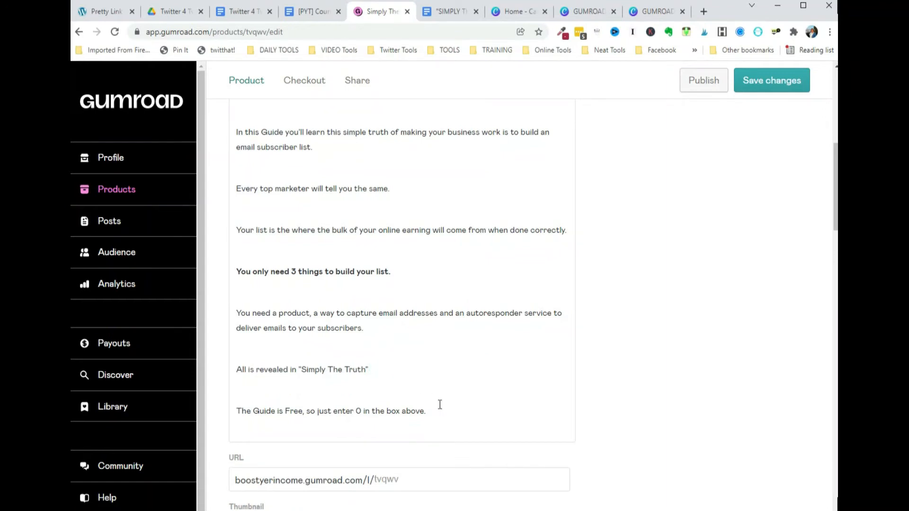
- Set the custom ending of the product's URL to "simplythetruth"
scroll(481, 418, down, 4)
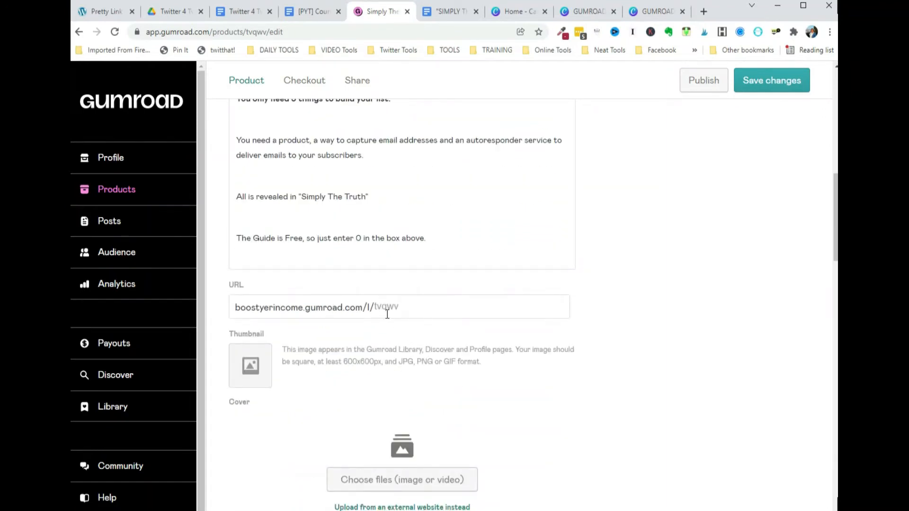
click(372, 308)
click(404, 308)
text(simplythetruth)
- Upload the image "simply the truth gr600" from the SIMPLY THE TRUTH folder as the product's thumbnail
scroll(365, 383, down, 4)
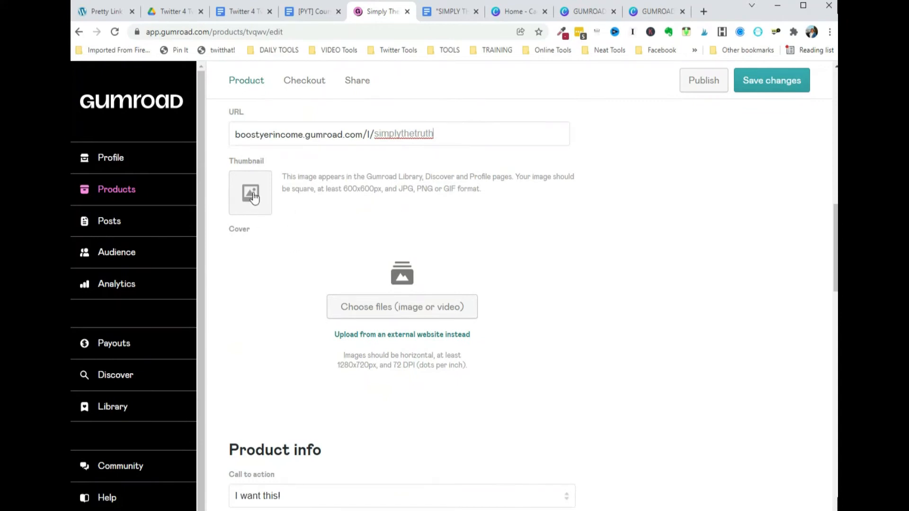
click(254, 198)
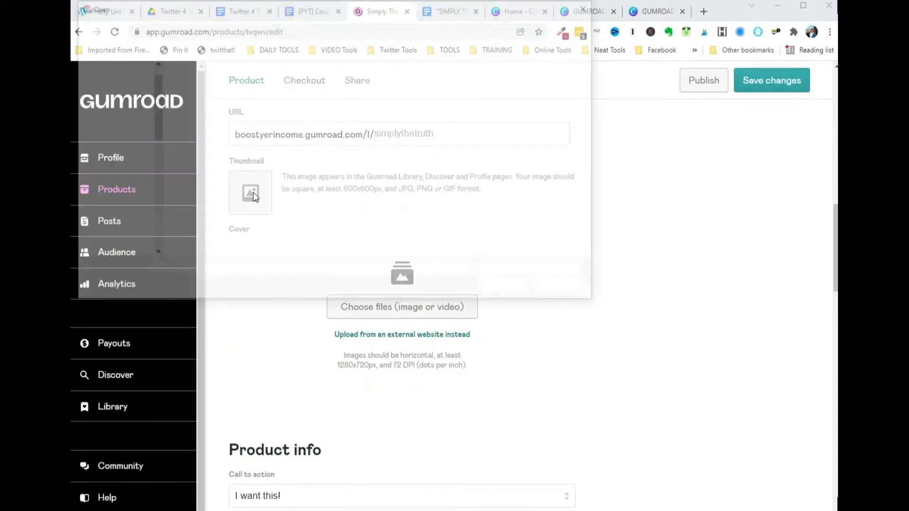
click(142, 160)
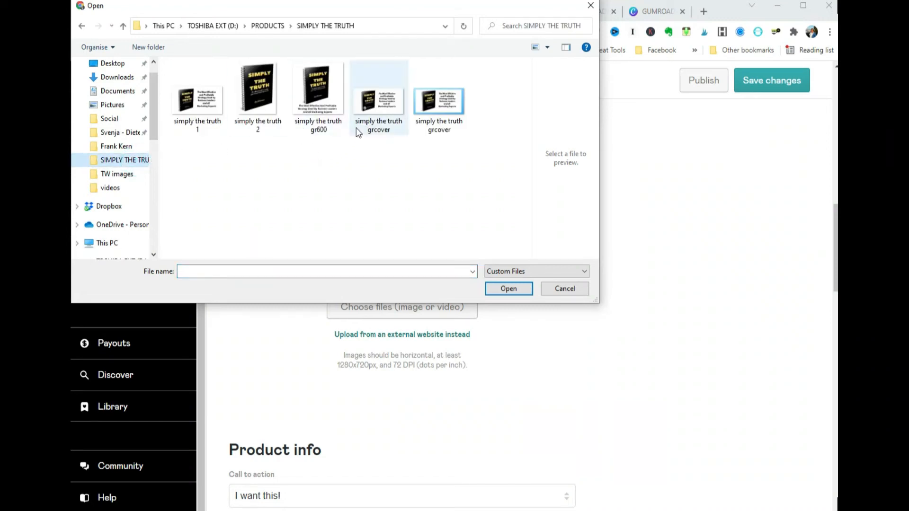
click(316, 94)
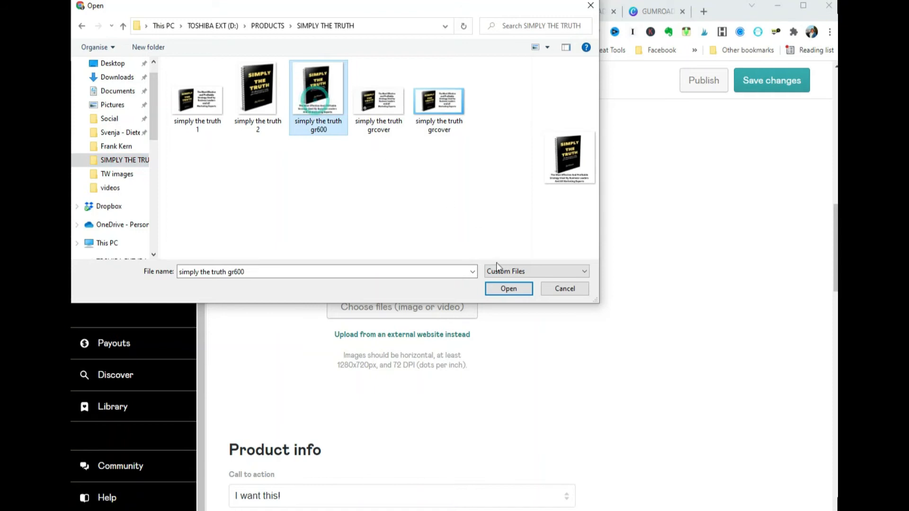
click(507, 288)
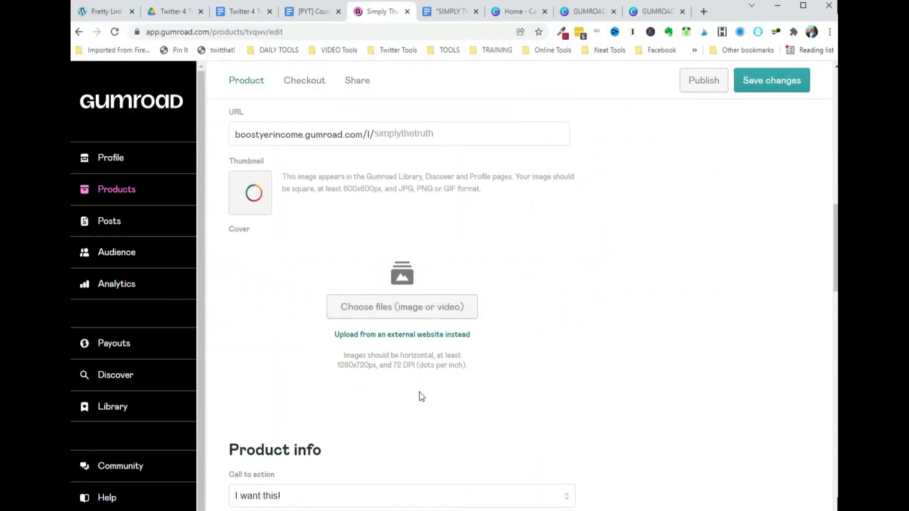
- Upload the "simply the truth grcover" image that carries the Twitter logo as the product's cover
scroll(420, 396, down, 1)
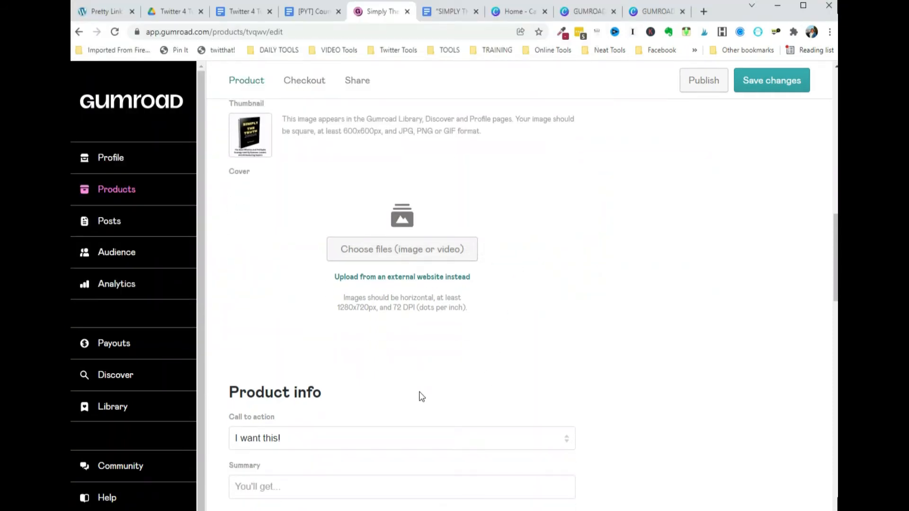
scroll(415, 356, down, 3)
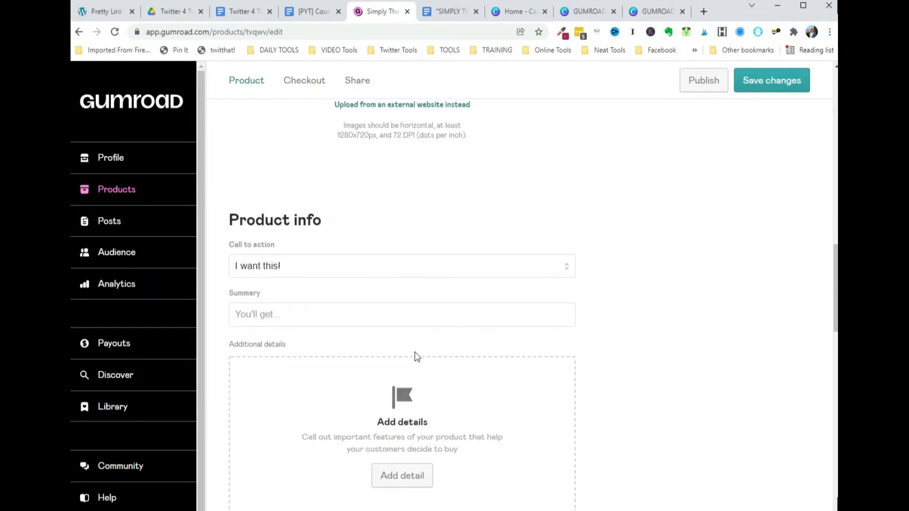
scroll(387, 317, up, 2)
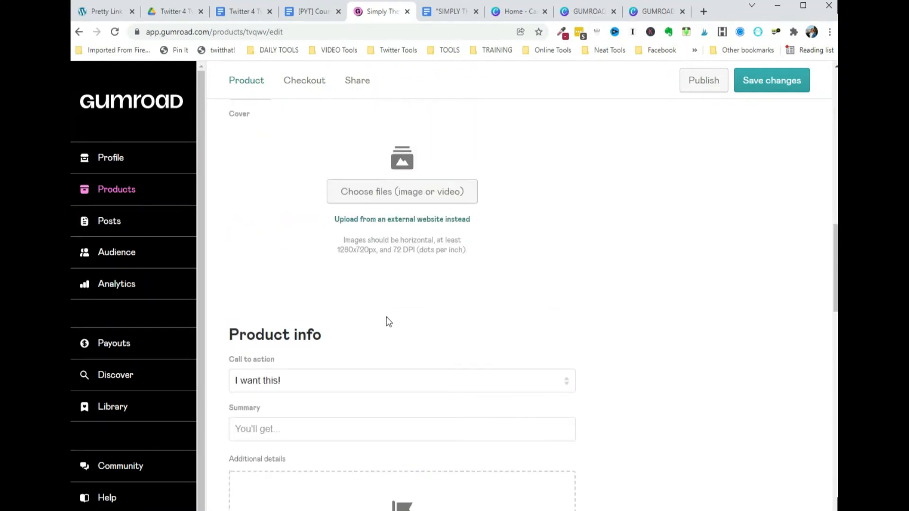
scroll(386, 317, up, 2)
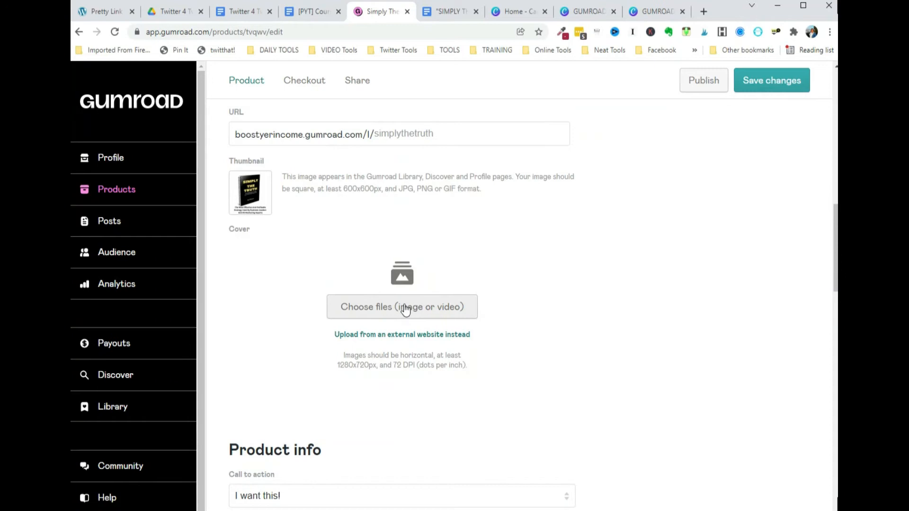
click(406, 310)
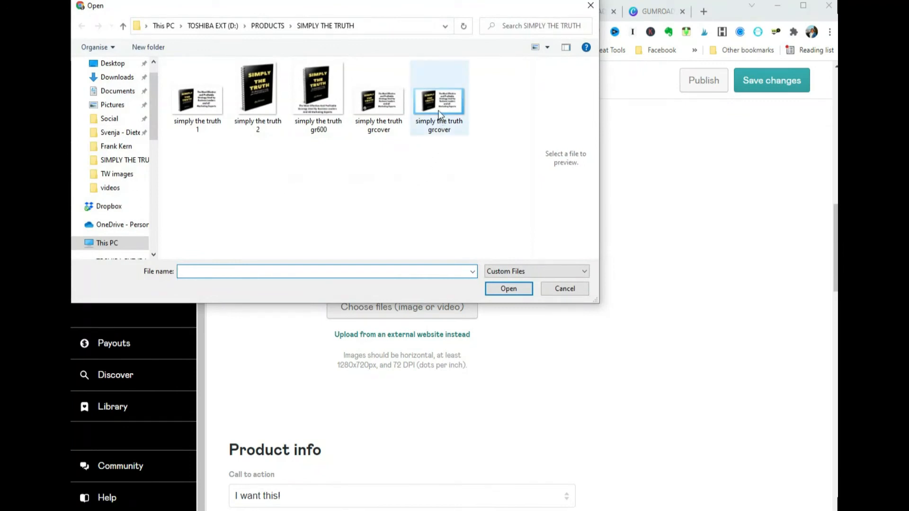
click(381, 104)
click(507, 287)
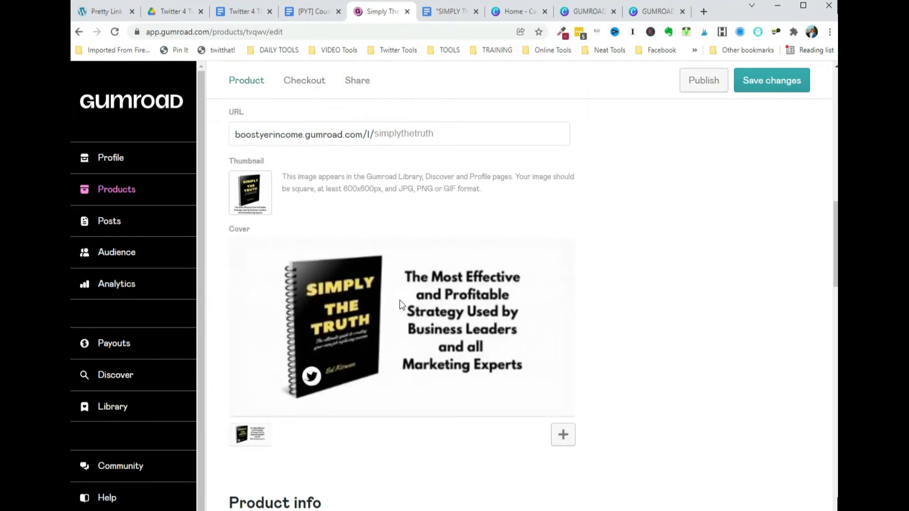
- Mark the product as an e-publication for VAT purposes in its settings
scroll(401, 307, down, 2)
scroll(401, 306, down, 4)
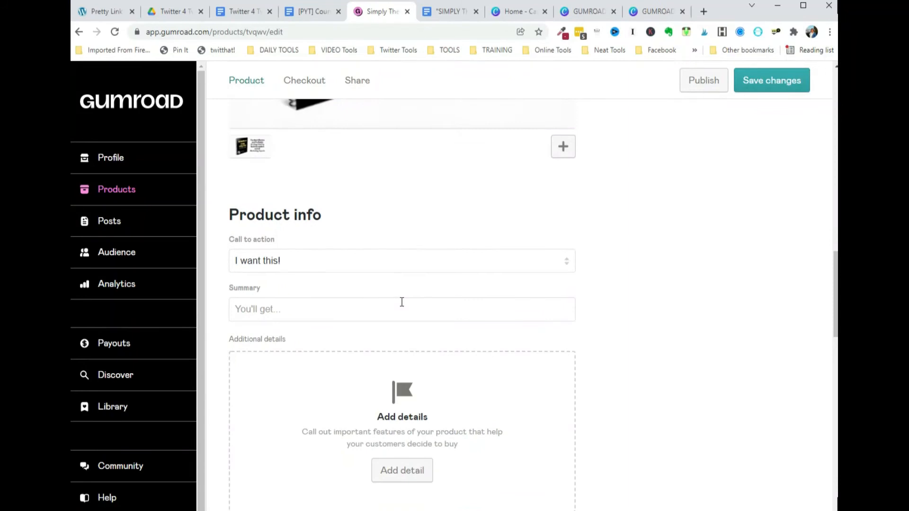
scroll(401, 302, down, 6)
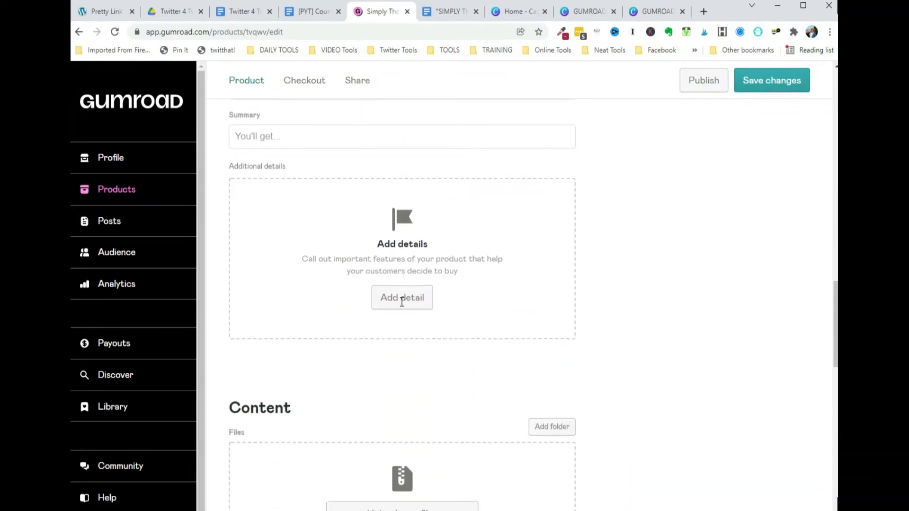
scroll(402, 302, down, 8)
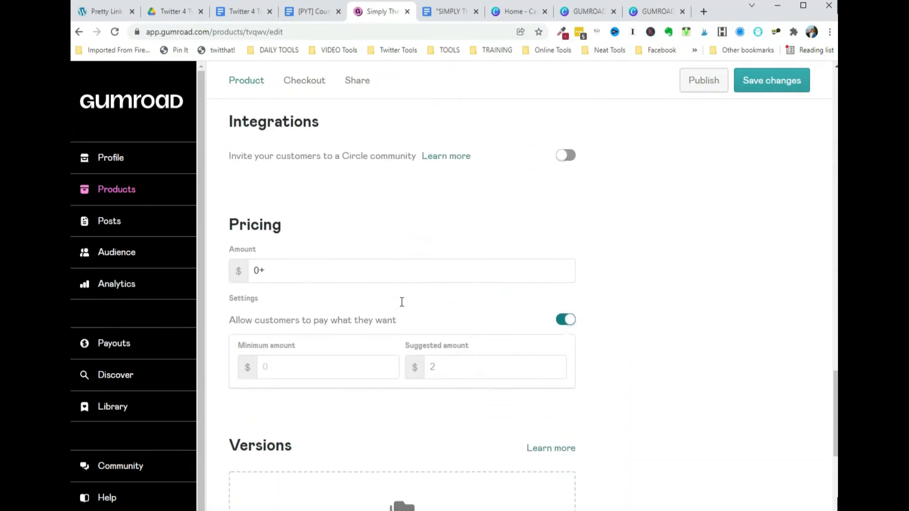
scroll(401, 306, down, 6)
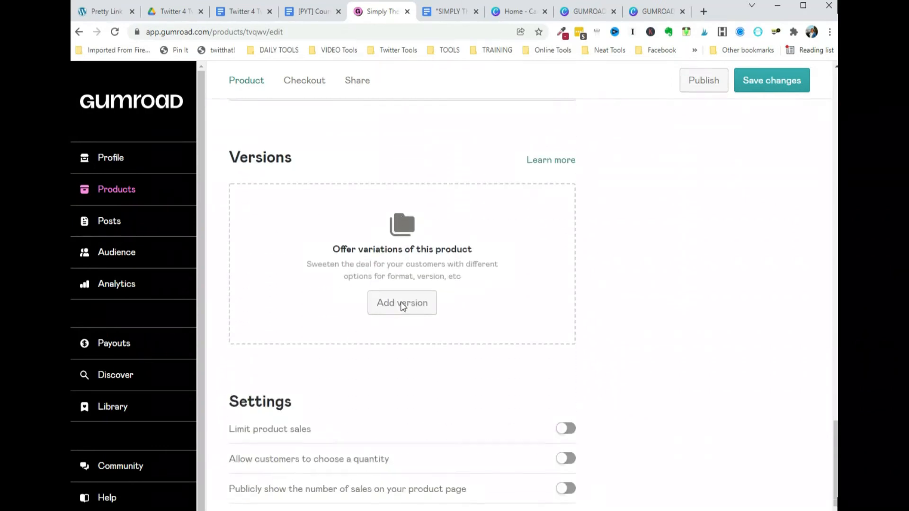
scroll(403, 307, down, 3)
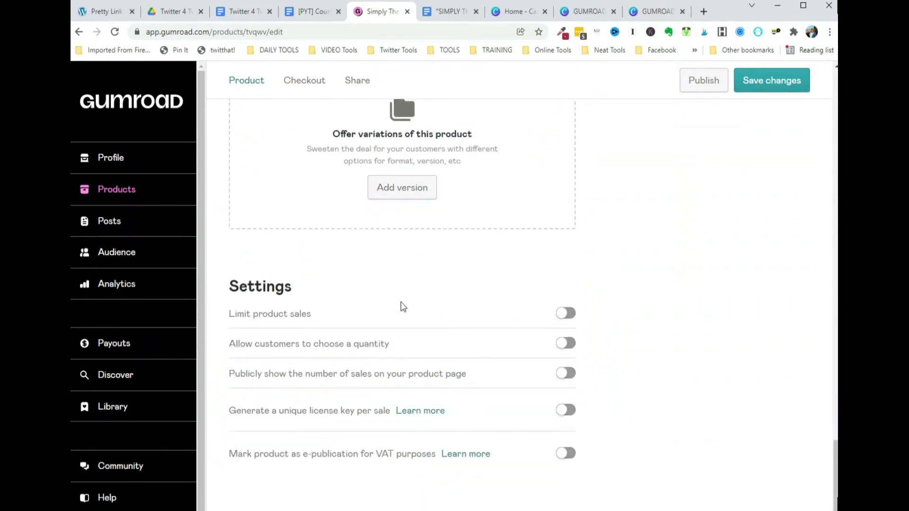
scroll(474, 410, down, 3)
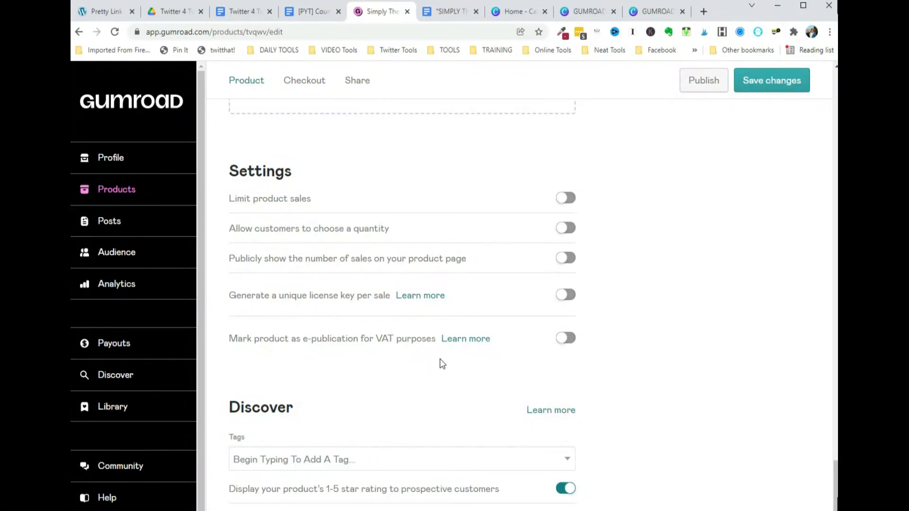
click(569, 338)
scroll(494, 420, down, 1)
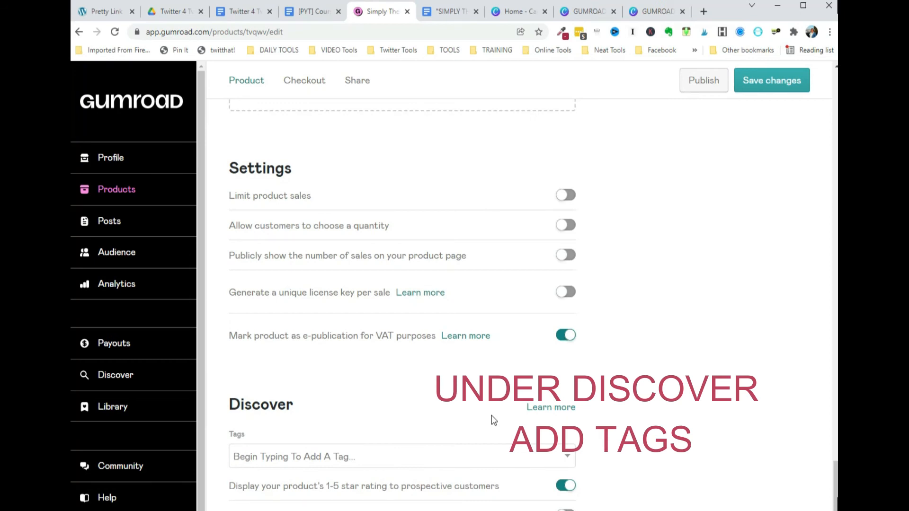
- Save the changes made to the product's URL, images and settings
scroll(675, 308, up, 12)
scroll(767, 191, up, 9)
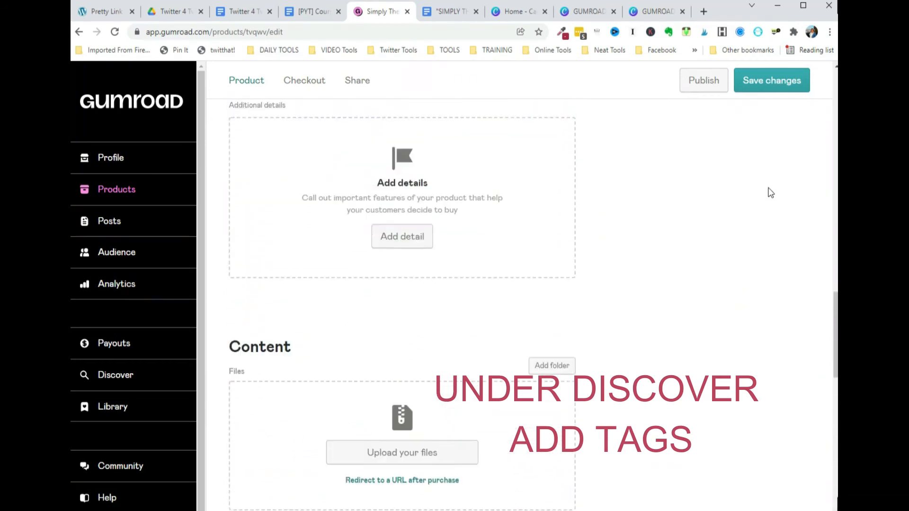
click(762, 79)
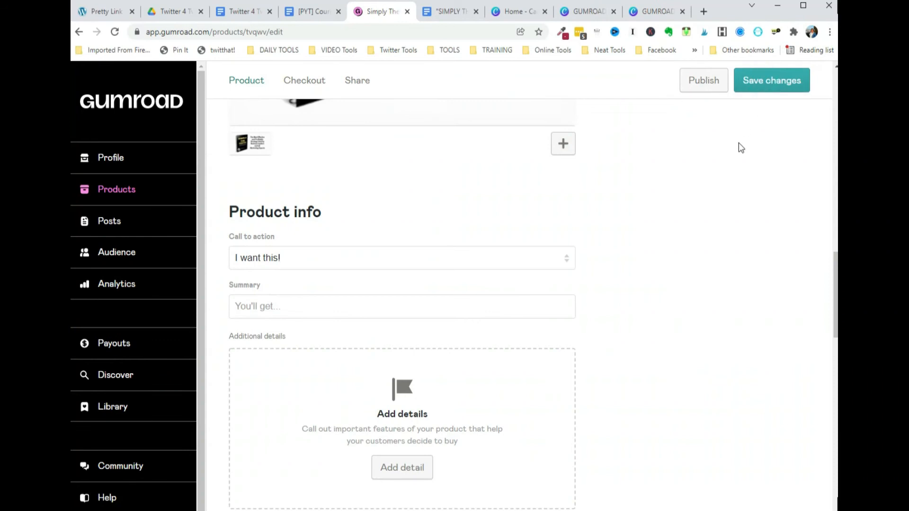
- Try to publish the product
scroll(724, 163, up, 1)
scroll(724, 164, up, 4)
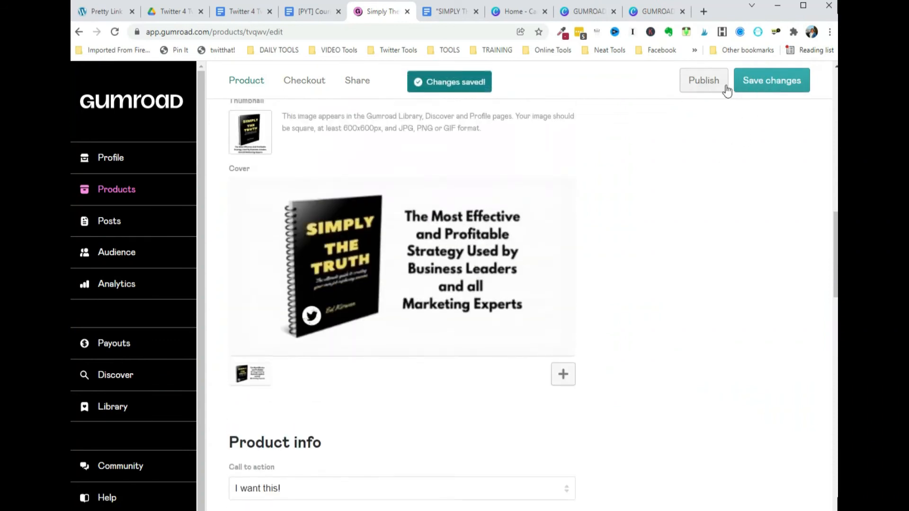
click(700, 82)
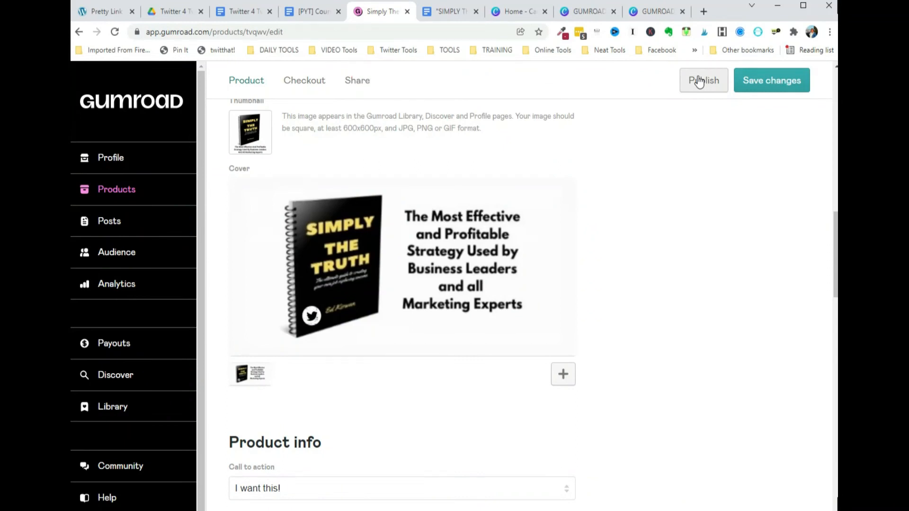
scroll(694, 175, up, 3)
scroll(693, 172, up, 5)
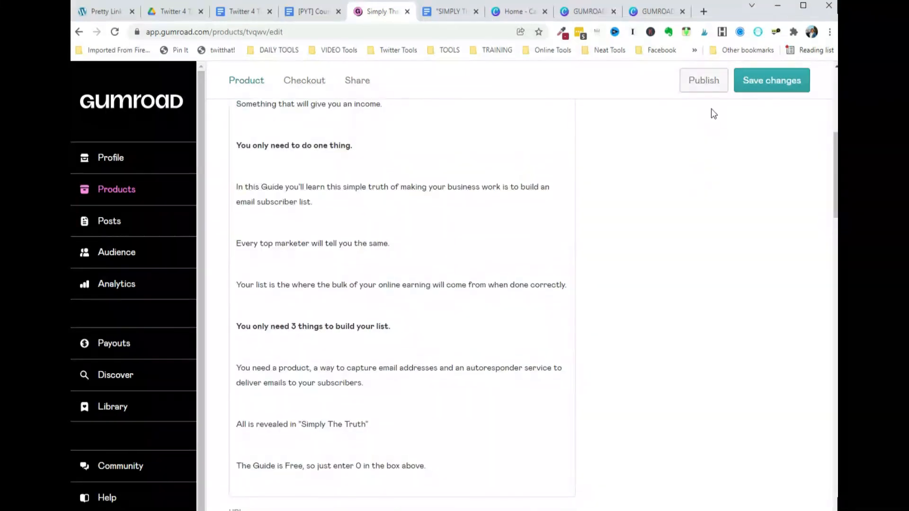
click(700, 80)
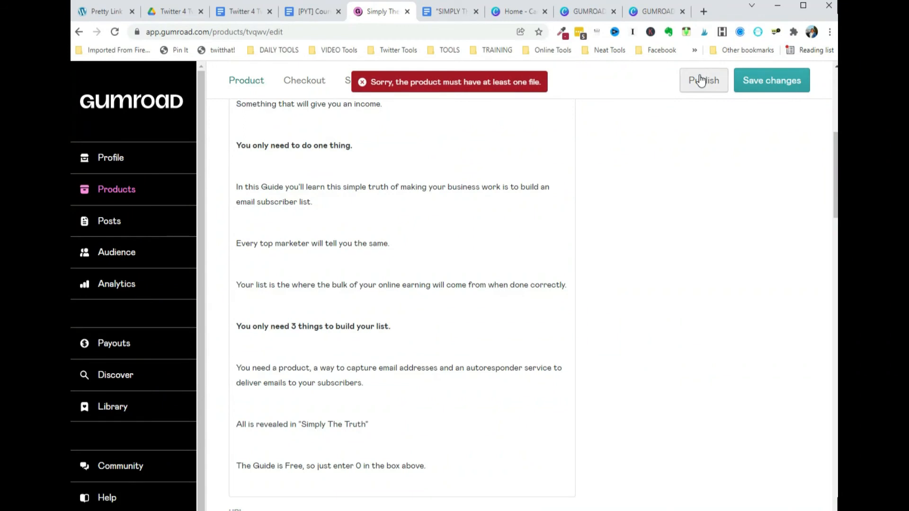
click(625, 117)
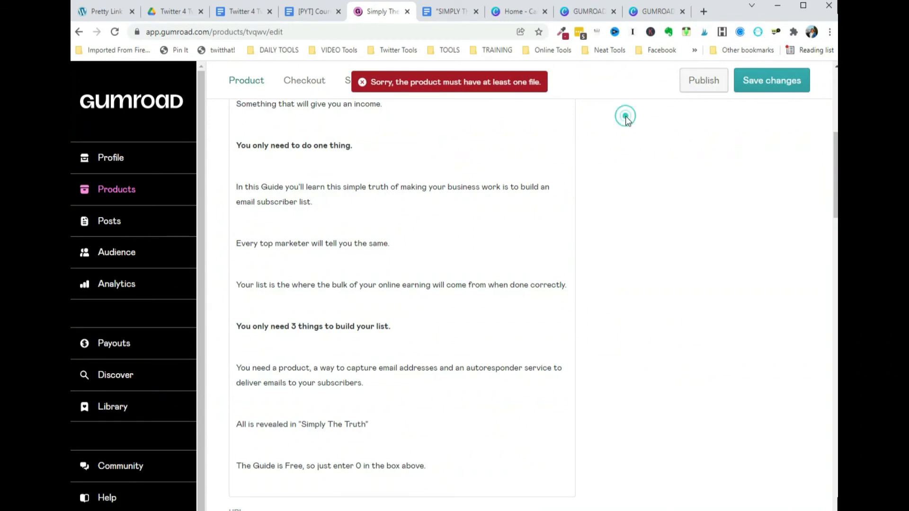
- Upload the PDF "SIMPLY THE TRUTH" from the computer as the product's content file
scroll(664, 214, down, 5)
scroll(664, 214, down, 6)
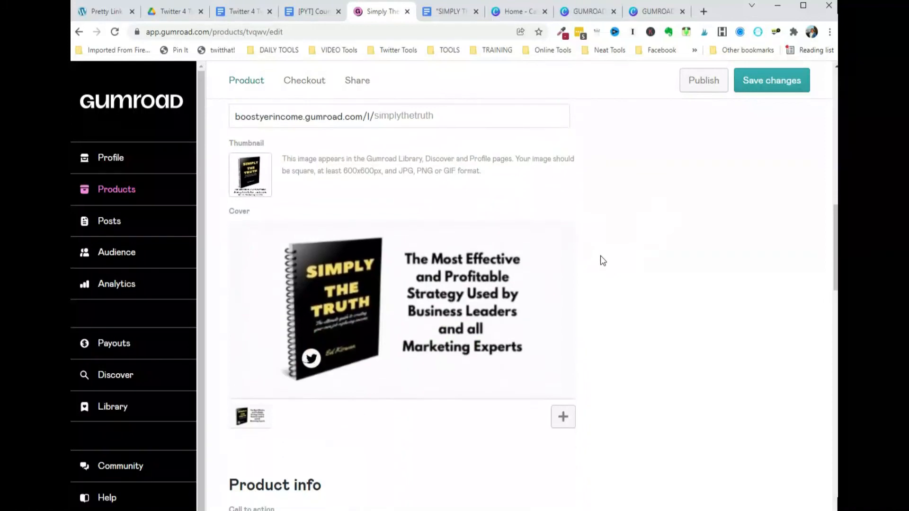
scroll(544, 258, down, 3)
scroll(455, 311, down, 8)
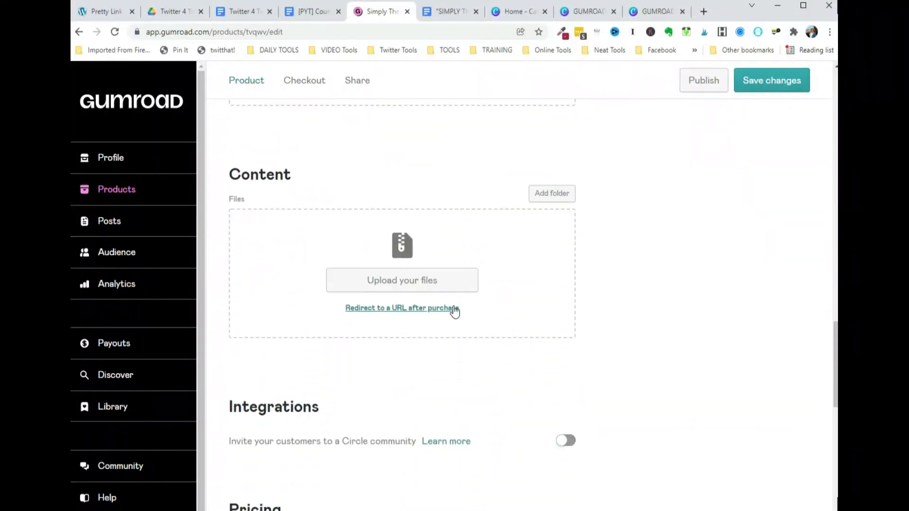
click(397, 284)
click(283, 244)
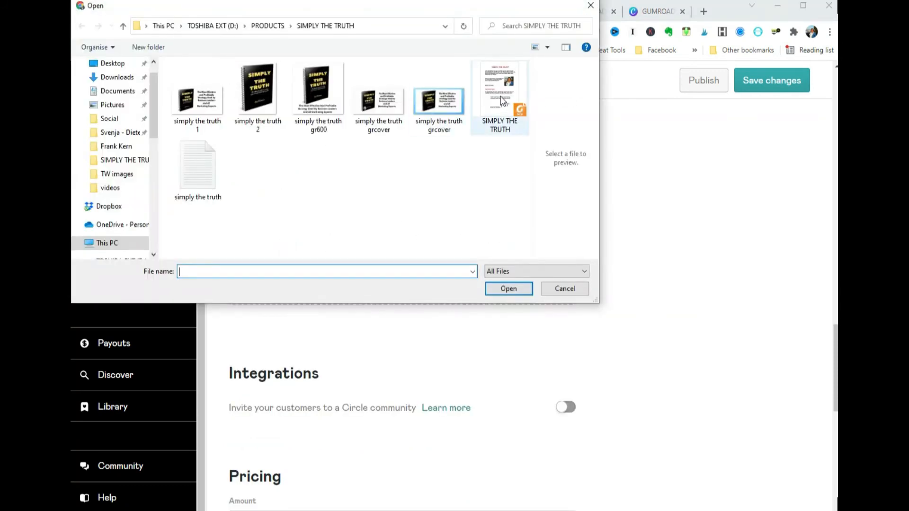
click(502, 102)
click(507, 289)
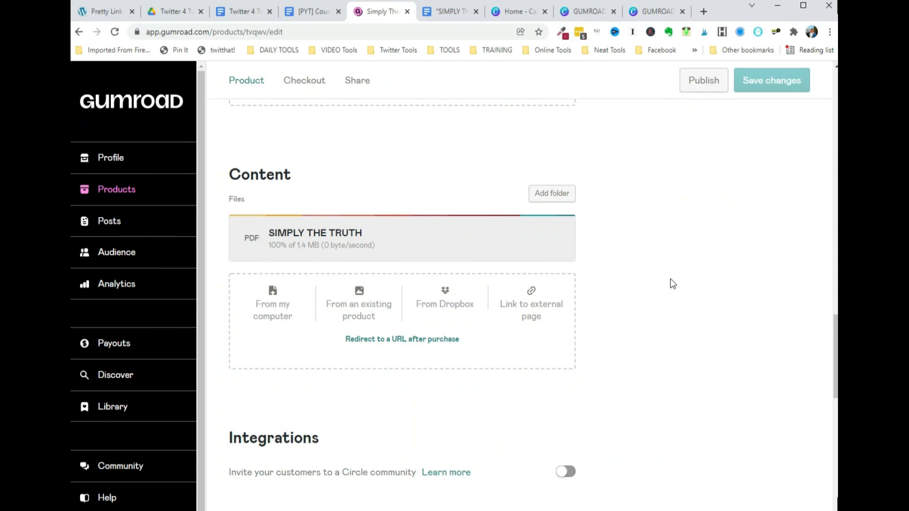
- Save the product with its content file and publish it
scroll(670, 279, up, 3)
click(763, 81)
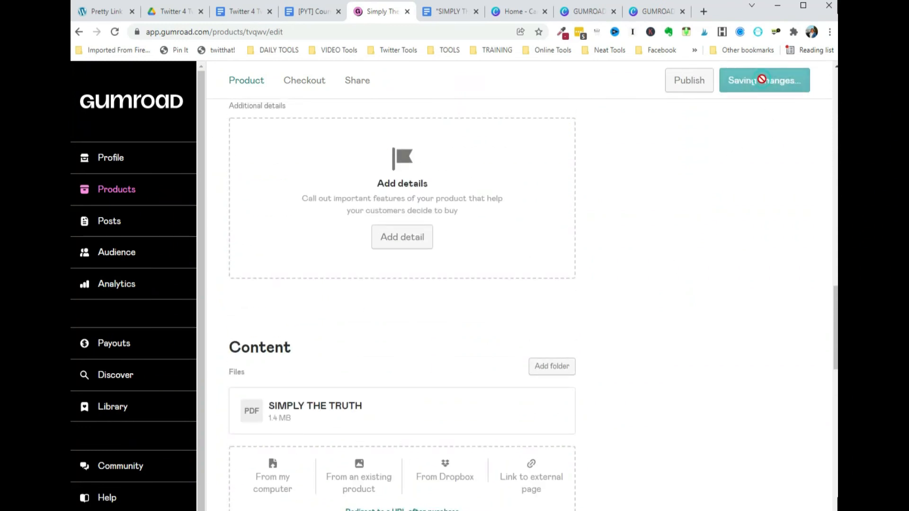
click(702, 84)
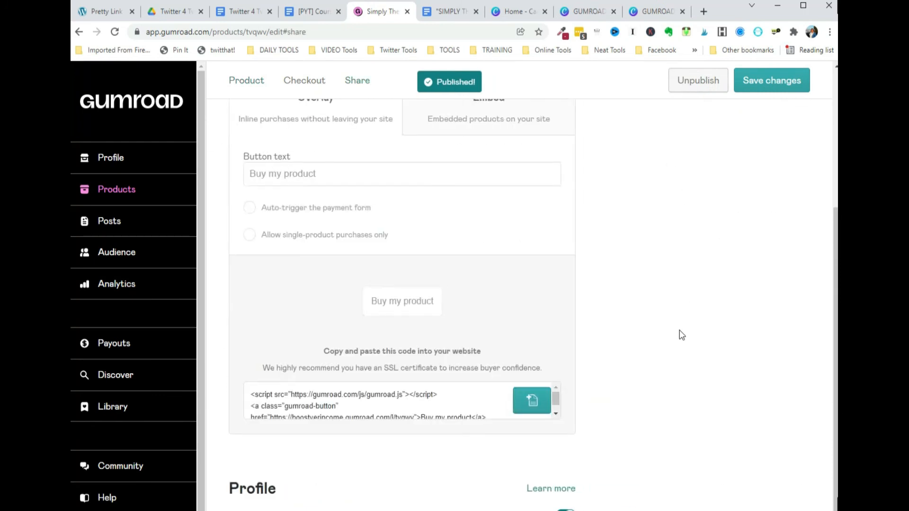
- Open the seller's profile page in a new browser tab and switch to it
scroll(678, 339, up, 5)
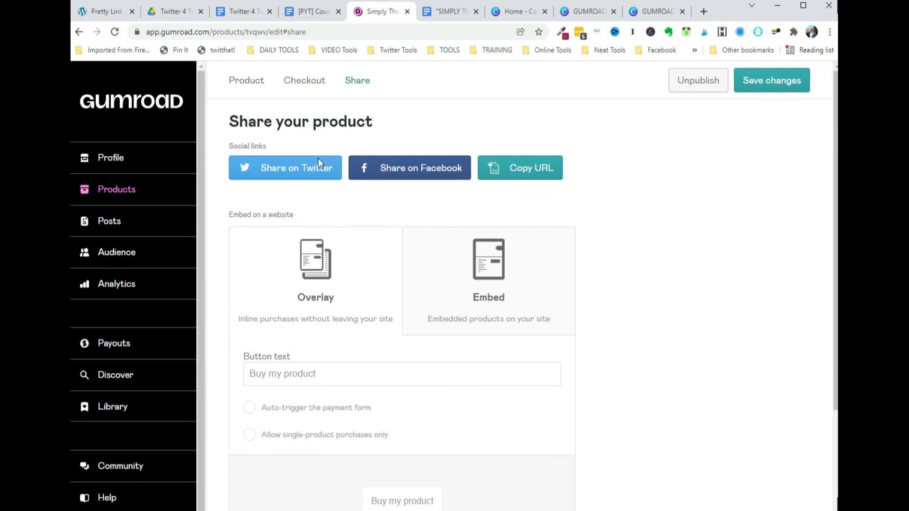
right_click(115, 156)
click(142, 165)
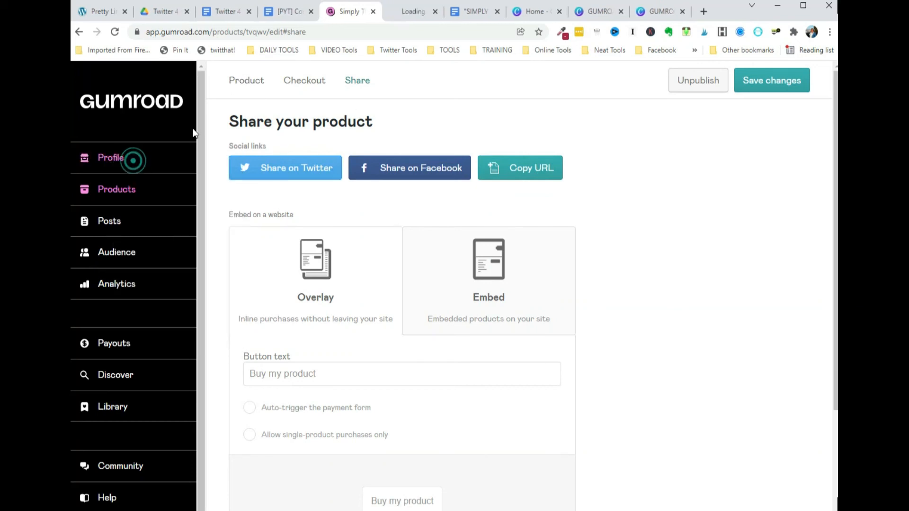
click(412, 14)
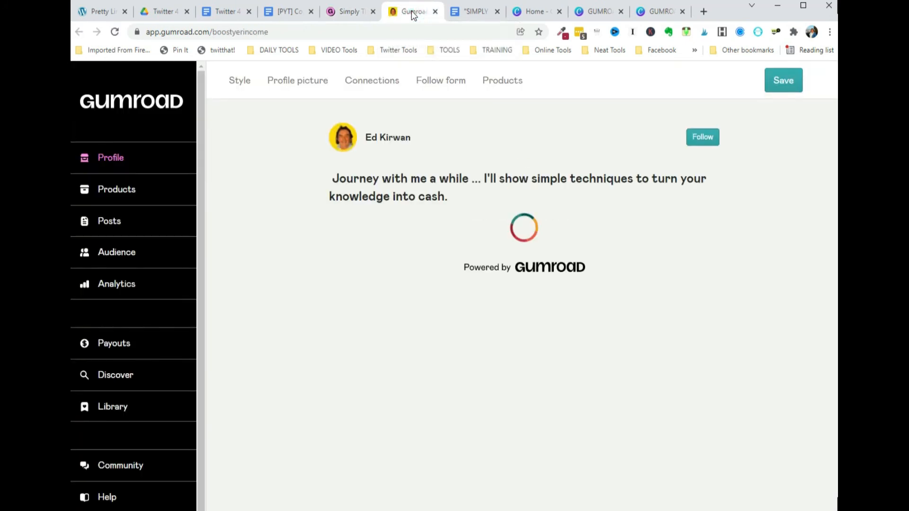
- Look through the product listings on the profile page to find the "Simply The Truth" card
scroll(464, 176, down, 7)
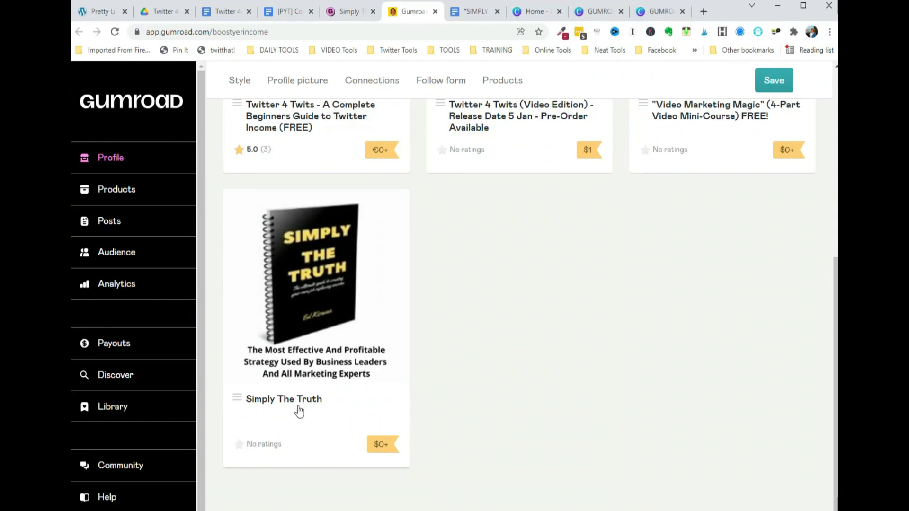
scroll(527, 368, up, 1)
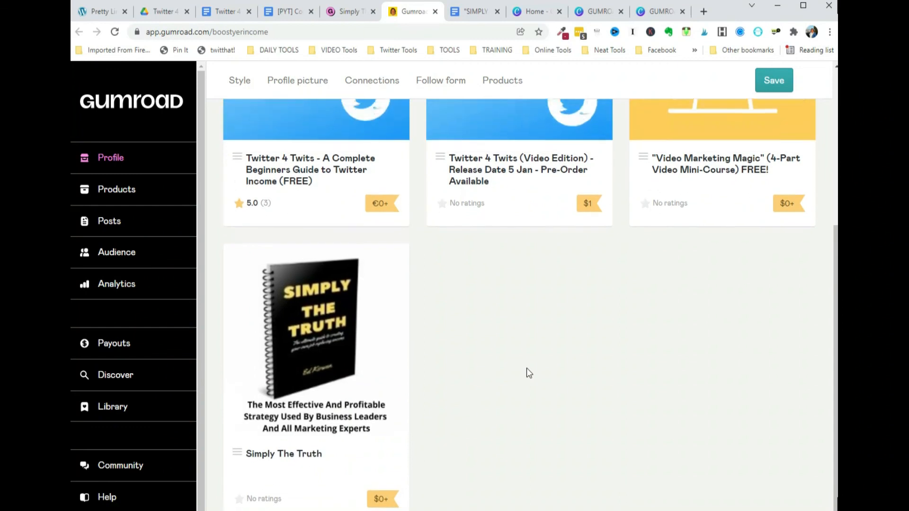
scroll(532, 380, up, 5)
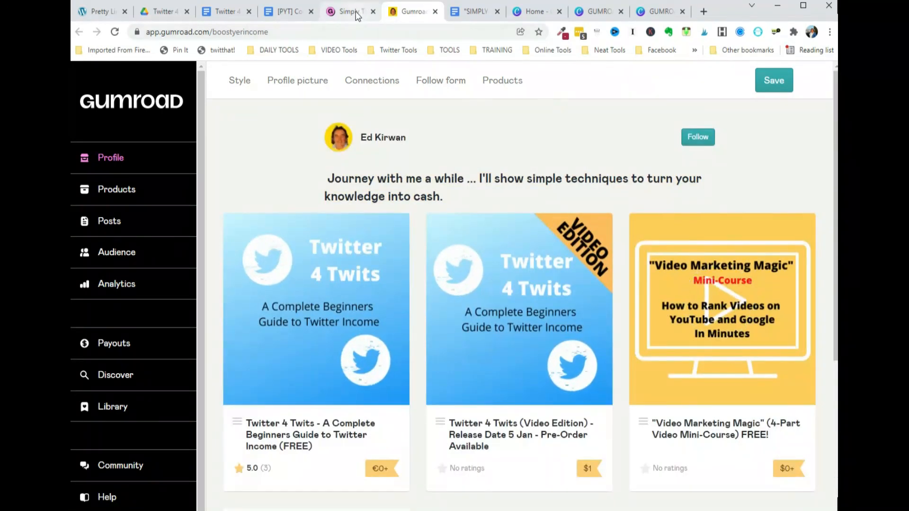
- Return to the product's edit page, rename the product as "Simply The Truth (FREE)" and save the changes
click(350, 11)
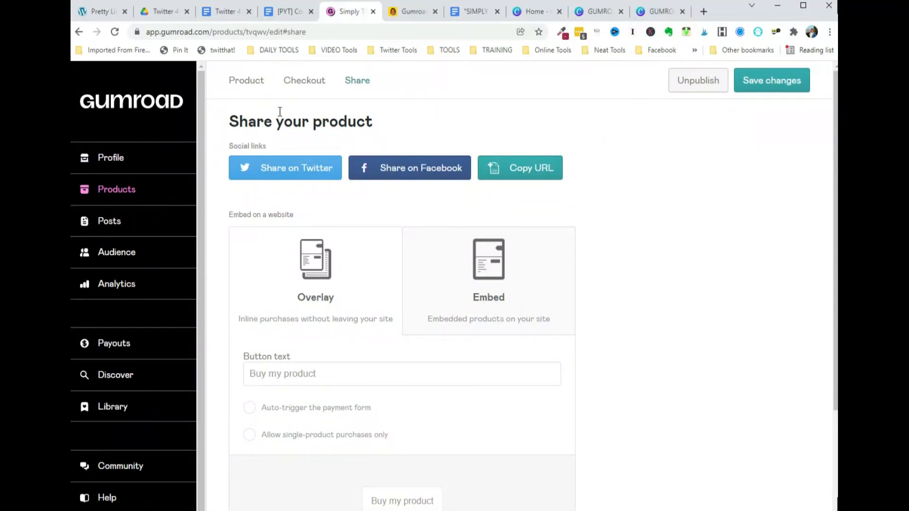
scroll(300, 258, down, 4)
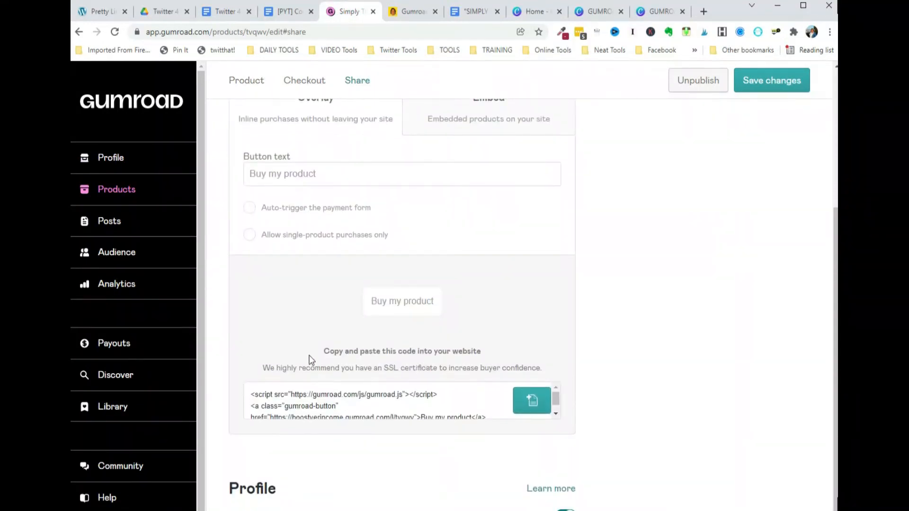
scroll(311, 360, up, 4)
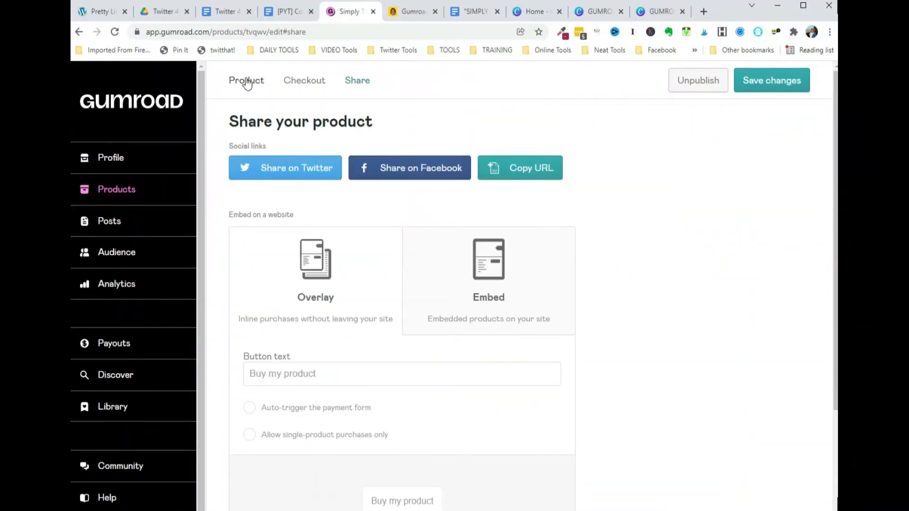
click(247, 82)
click(314, 127)
text((FREE)
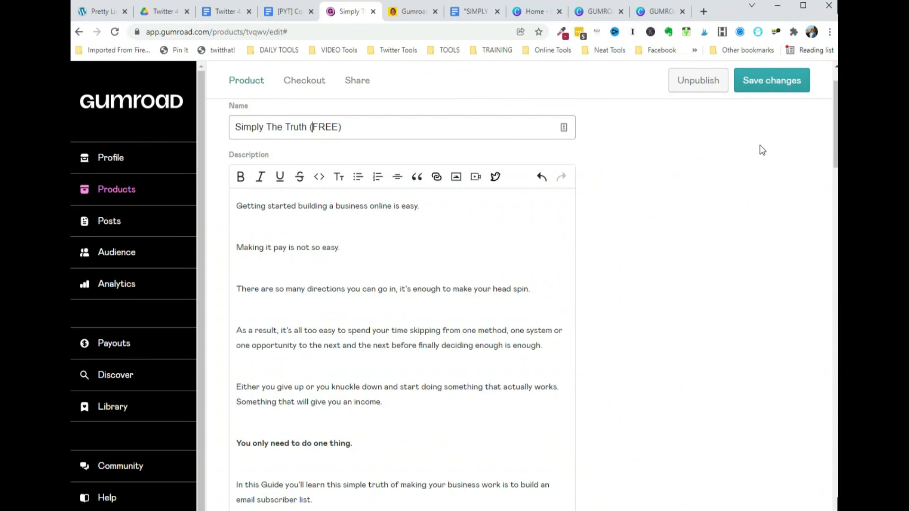
click(761, 81)
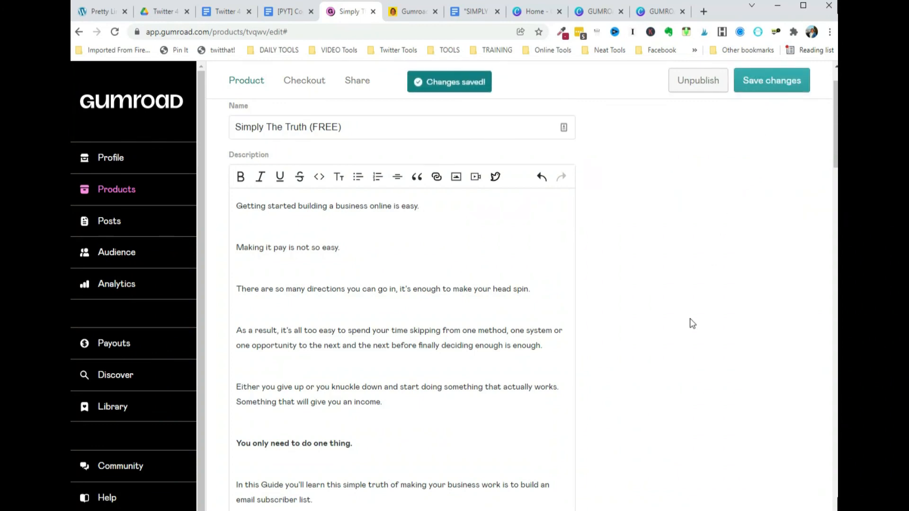
scroll(690, 318, up, 1)
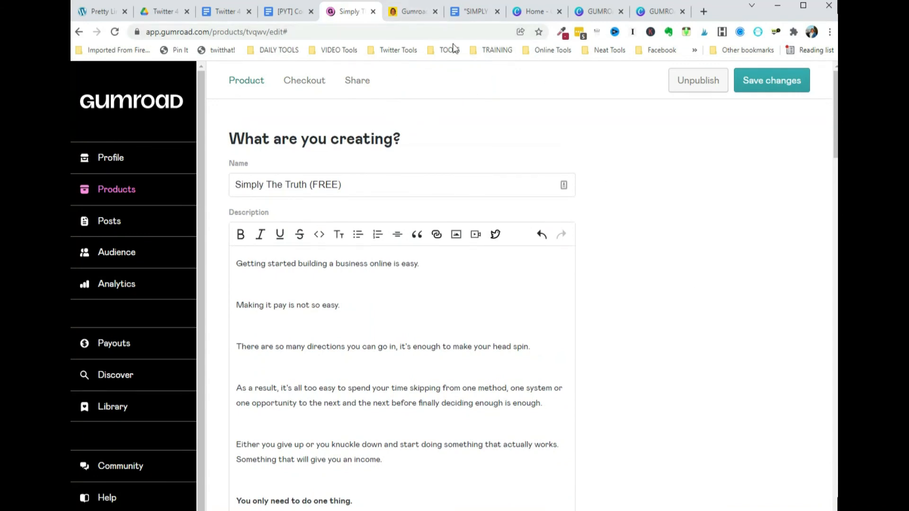
- Go back to the profile page and check the product name on the "Simply The Truth" listing
click(413, 12)
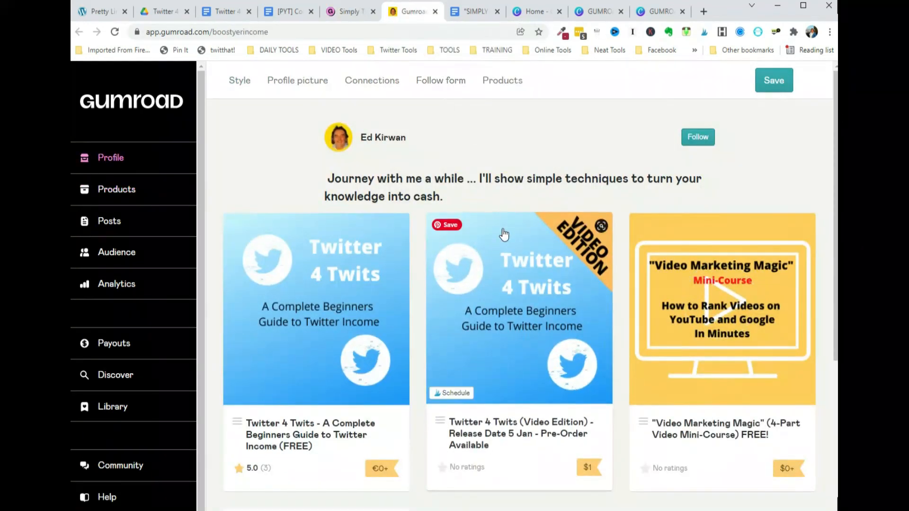
scroll(504, 233, down, 5)
scroll(503, 234, down, 1)
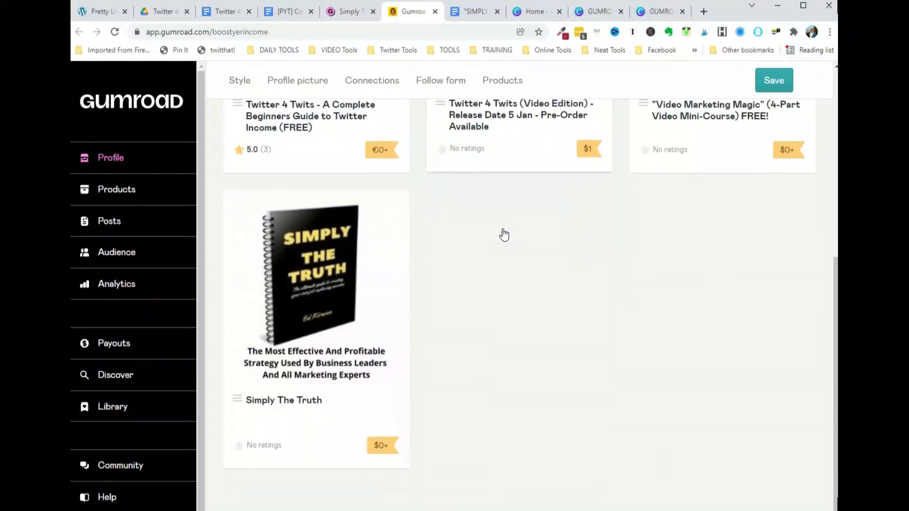
scroll(503, 233, up, 6)
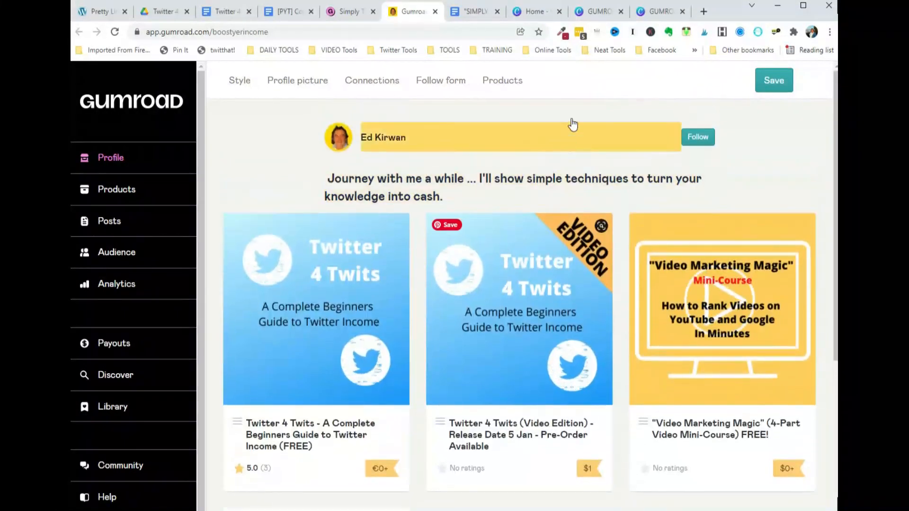